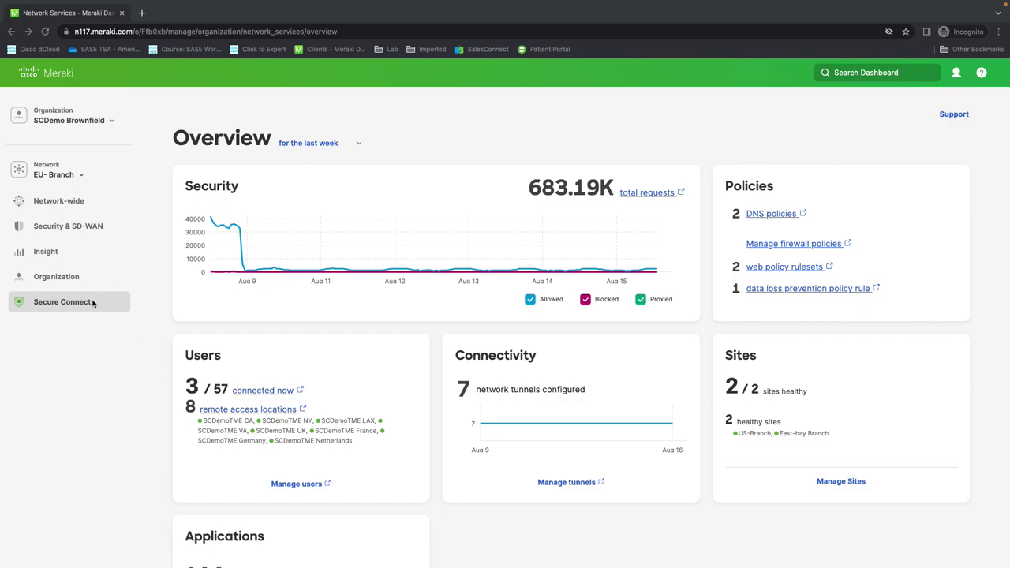
# Step: Go to the Secure Connect Sites page under Monitor
pyautogui.moveTo(92, 303)
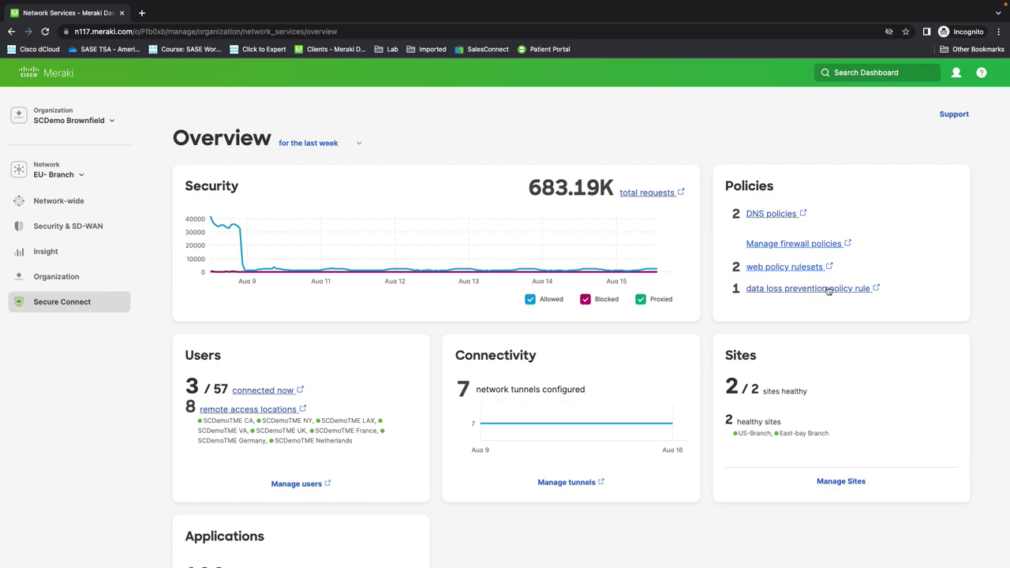
pyautogui.scroll(-1, 582, 388)
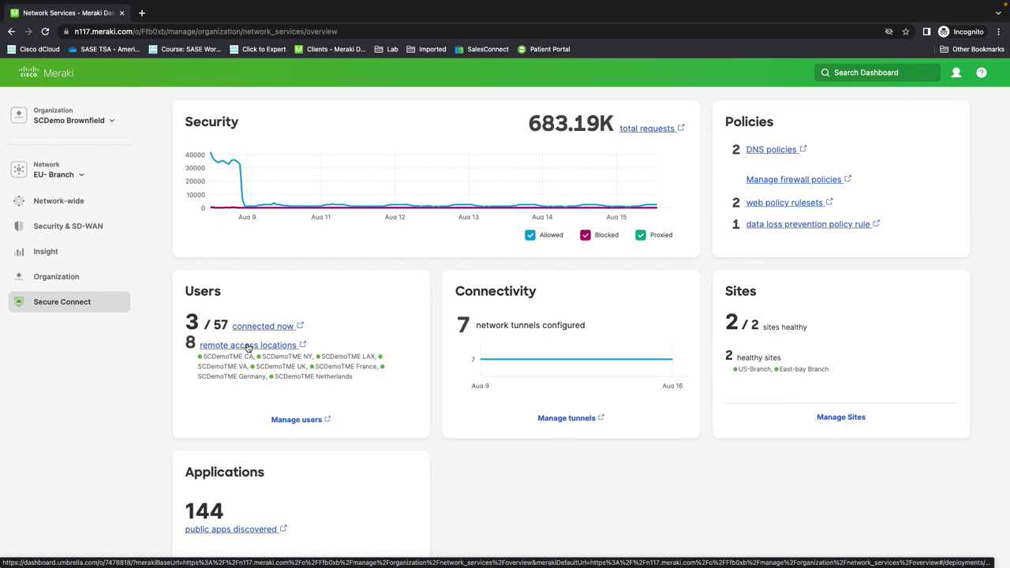
pyautogui.scroll(-1, 486, 385)
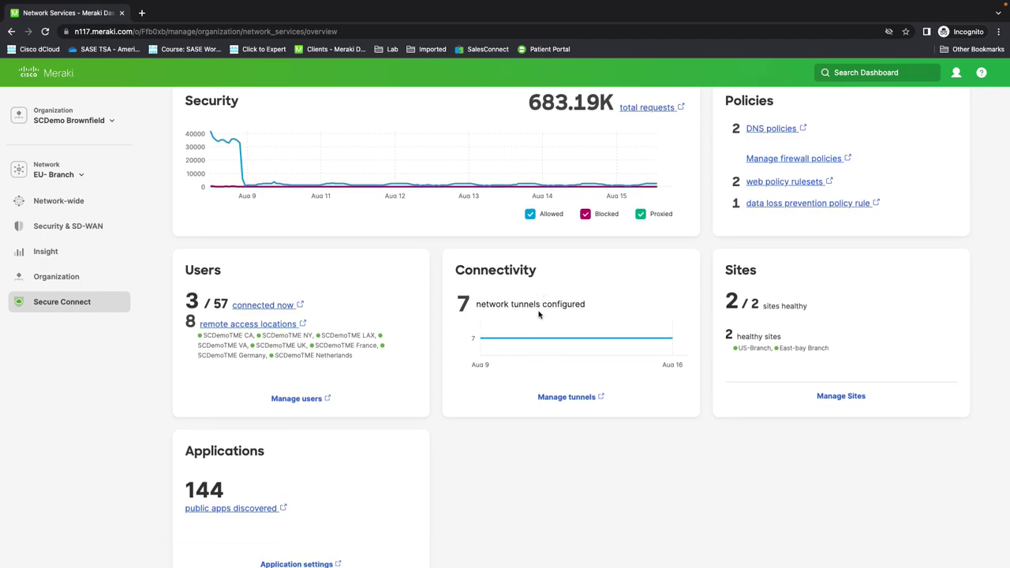
pyautogui.moveTo(604, 323)
pyautogui.scroll(-1, 605, 326)
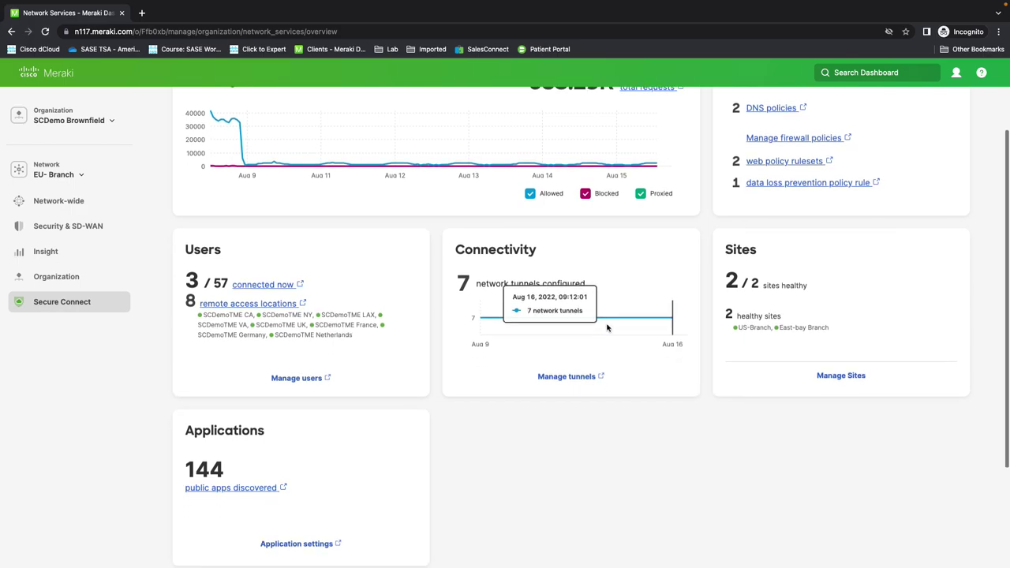
pyautogui.scroll(-2, 768, 288)
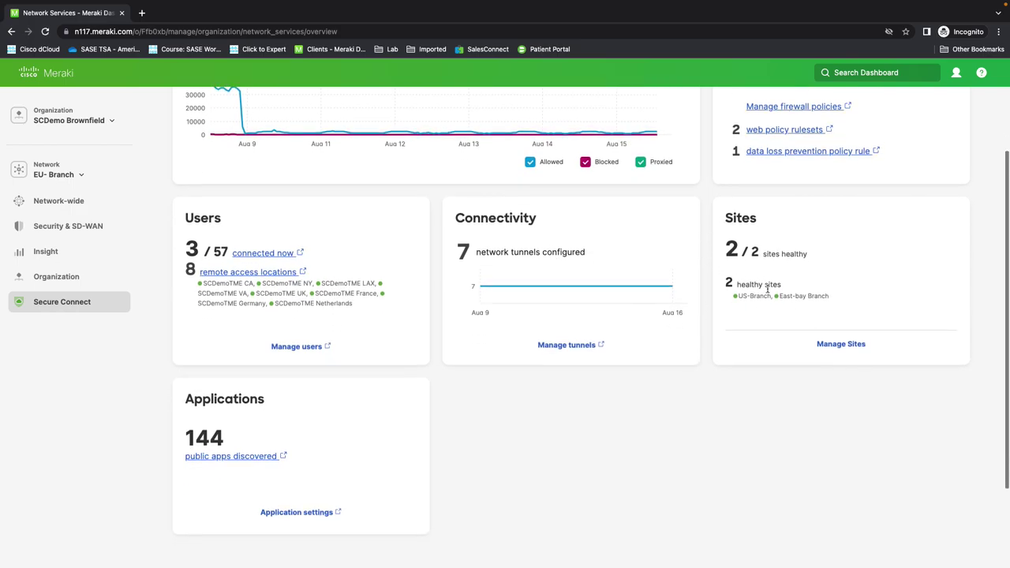
pyautogui.scroll(-4, 811, 316)
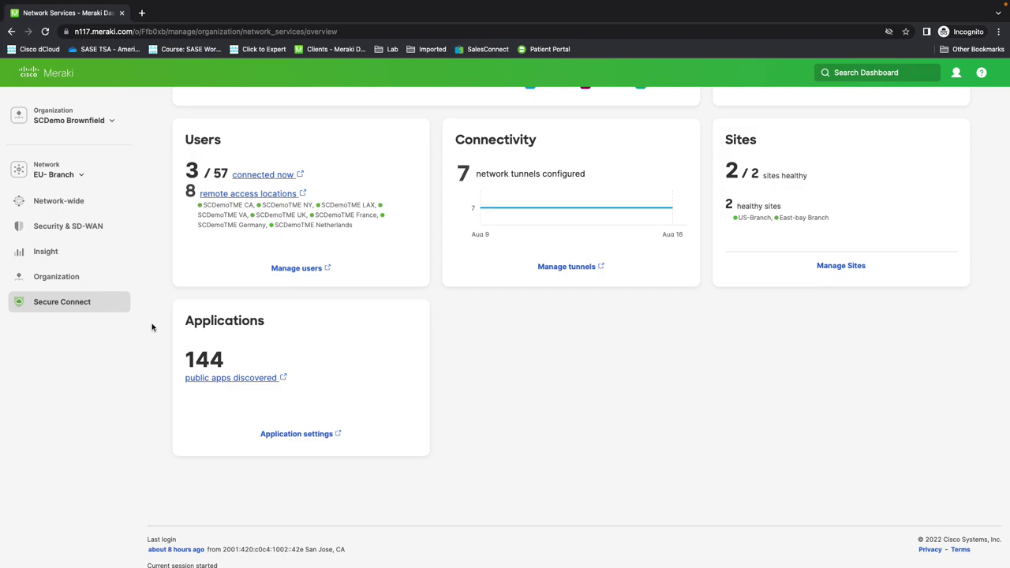
pyautogui.moveTo(72, 302)
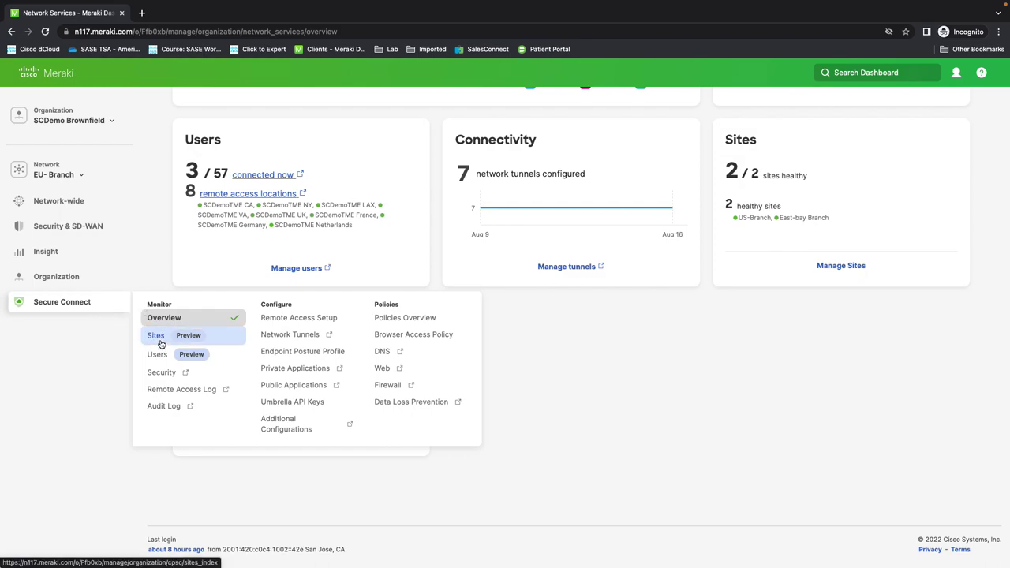
pyautogui.click(157, 338)
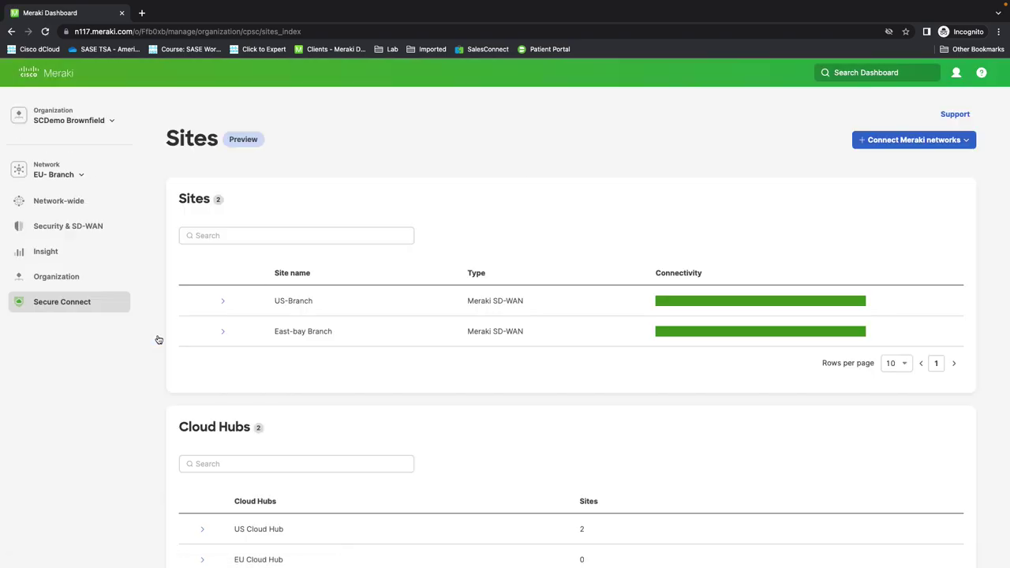
# Step: Review the Sites table (US-Branch, East-bay Branch) and the US and EU Cloud Hubs
pyautogui.scroll(-1, 368, 347)
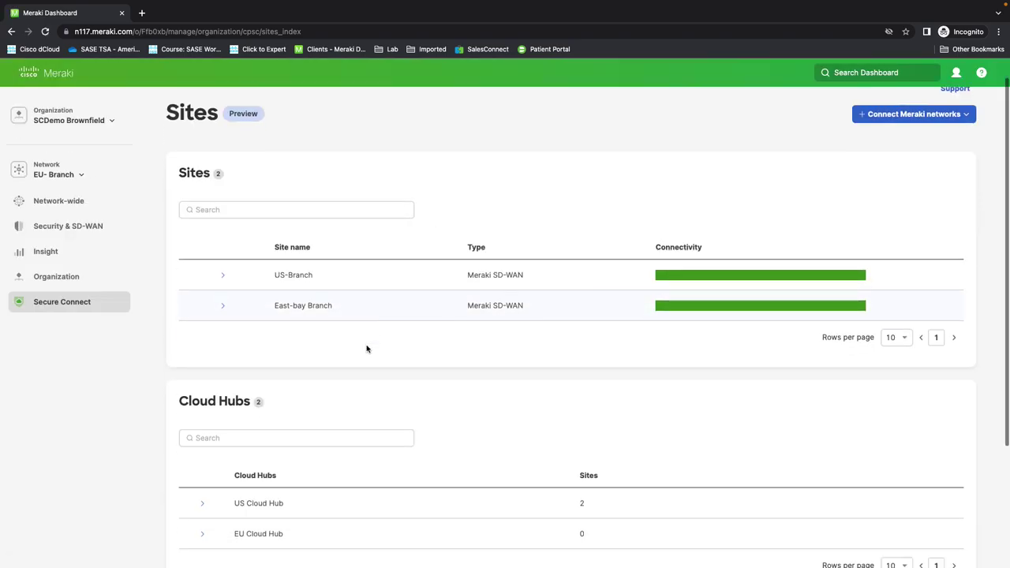
pyautogui.scroll(-2, 355, 363)
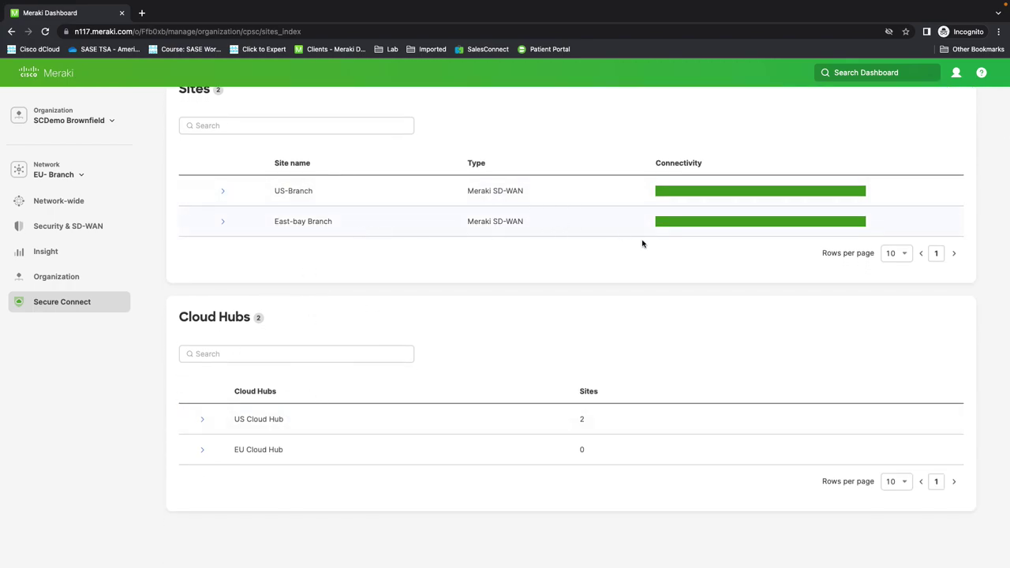
pyautogui.scroll(-2, 604, 295)
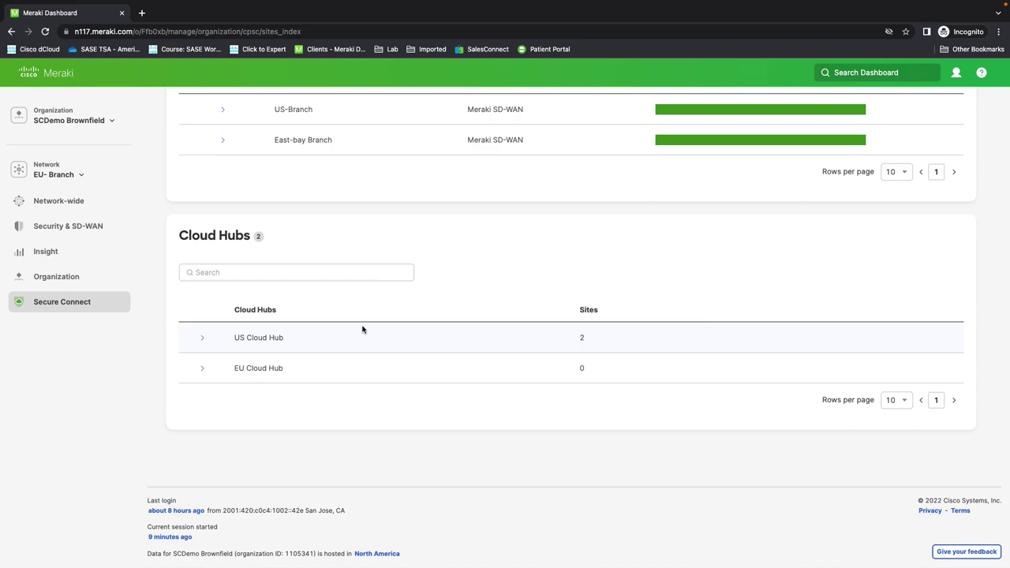
pyautogui.scroll(2, 362, 329)
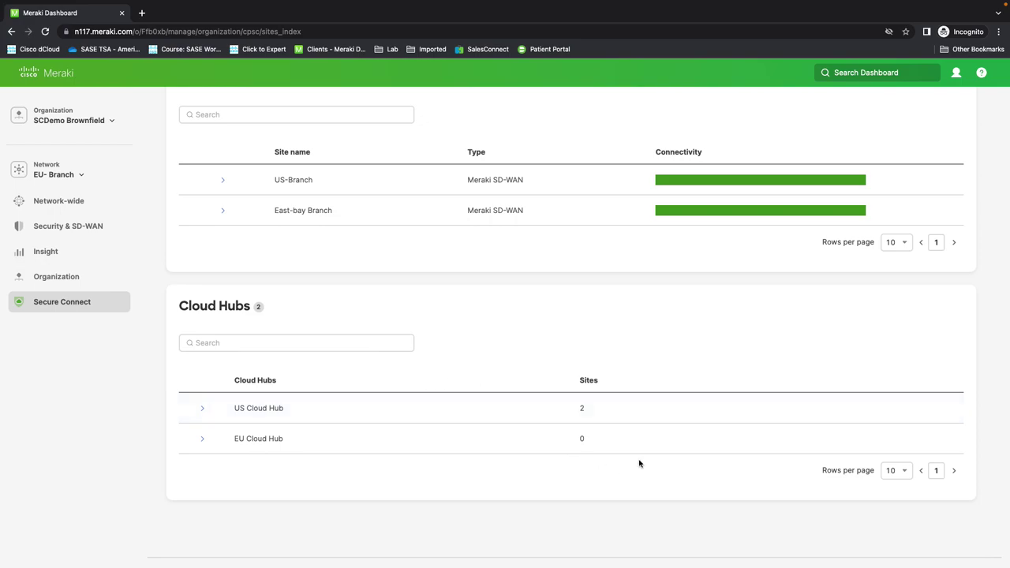
pyautogui.scroll(1, 700, 470)
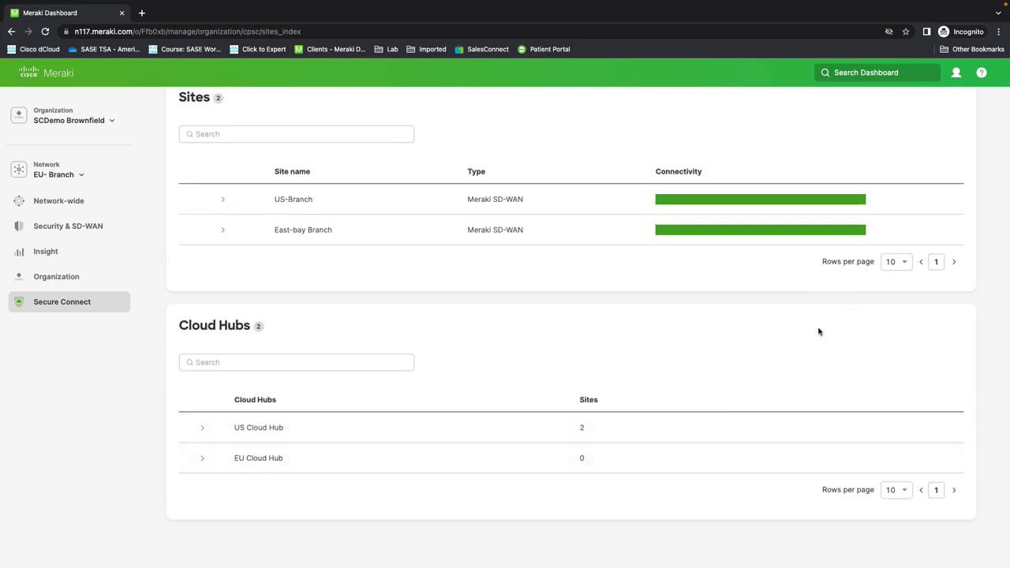
pyautogui.scroll(3, 805, 353)
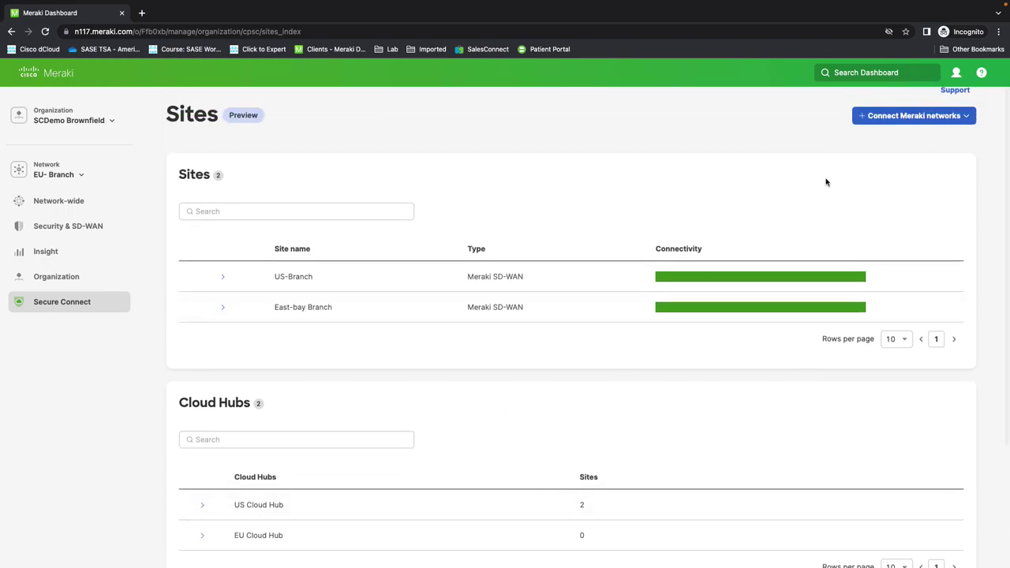
pyautogui.click(967, 116)
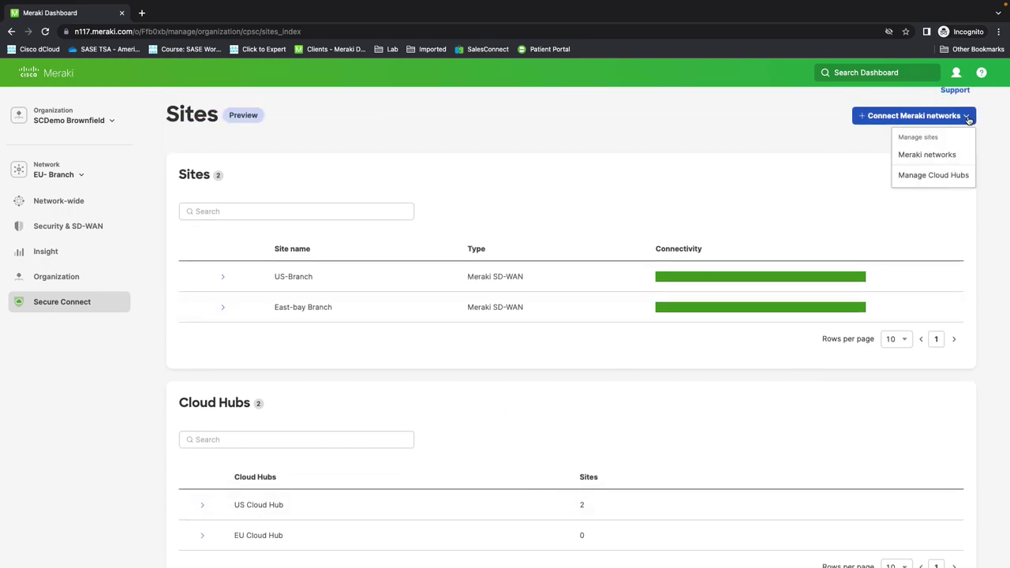
pyautogui.click(934, 175)
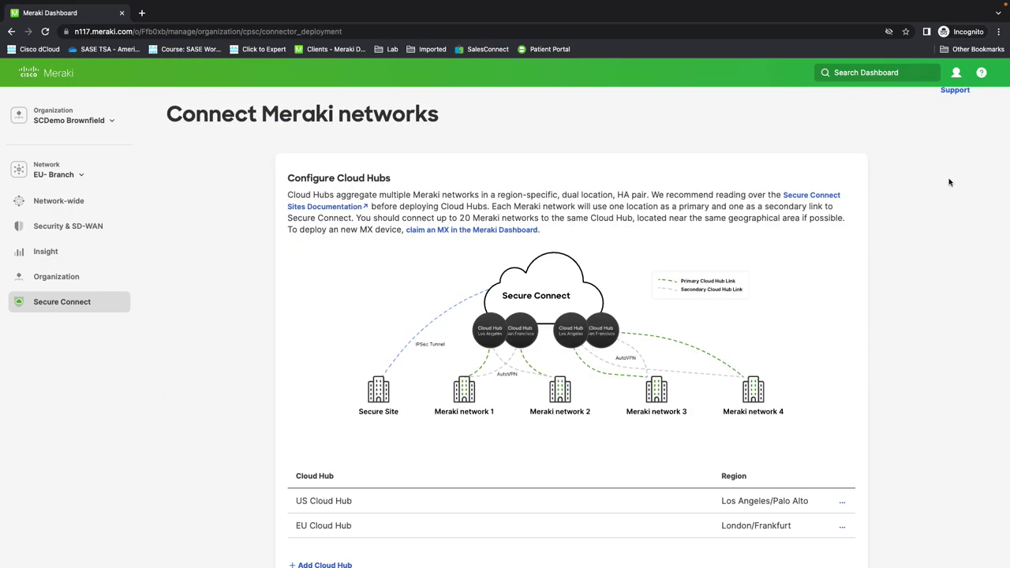
pyautogui.scroll(-1, 338, 345)
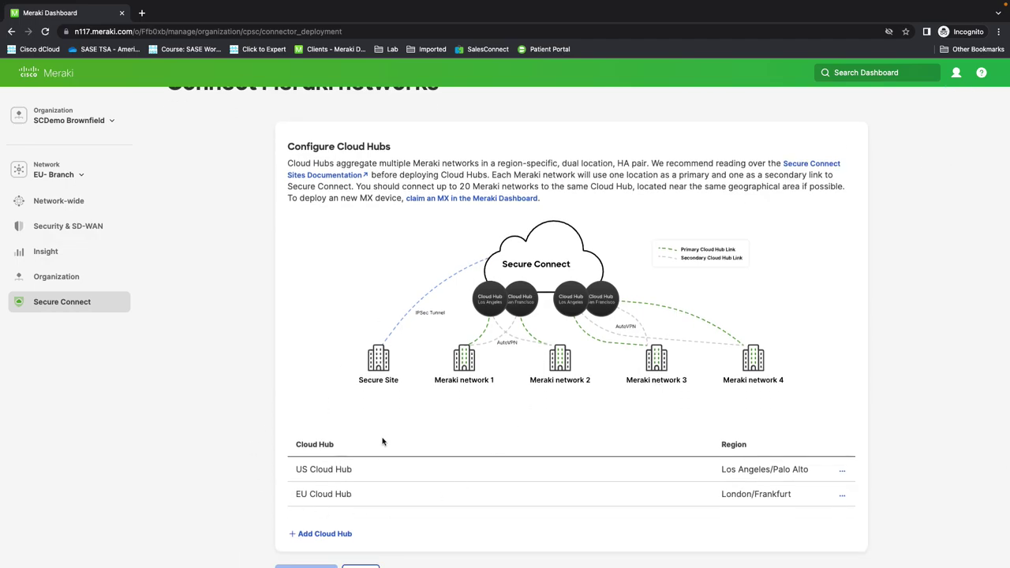
pyautogui.scroll(-3, 525, 387)
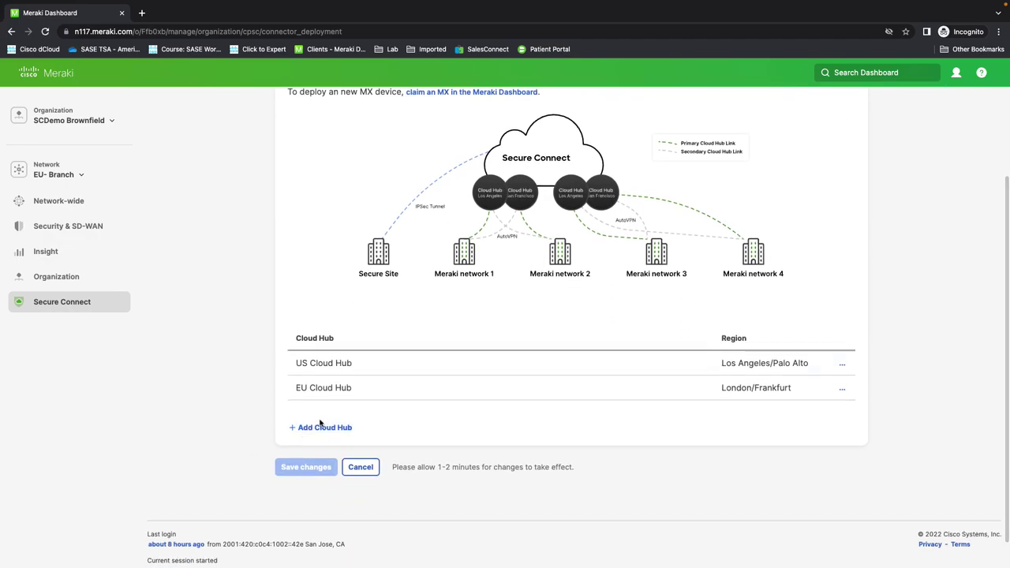
pyautogui.click(319, 428)
pyautogui.click(330, 416)
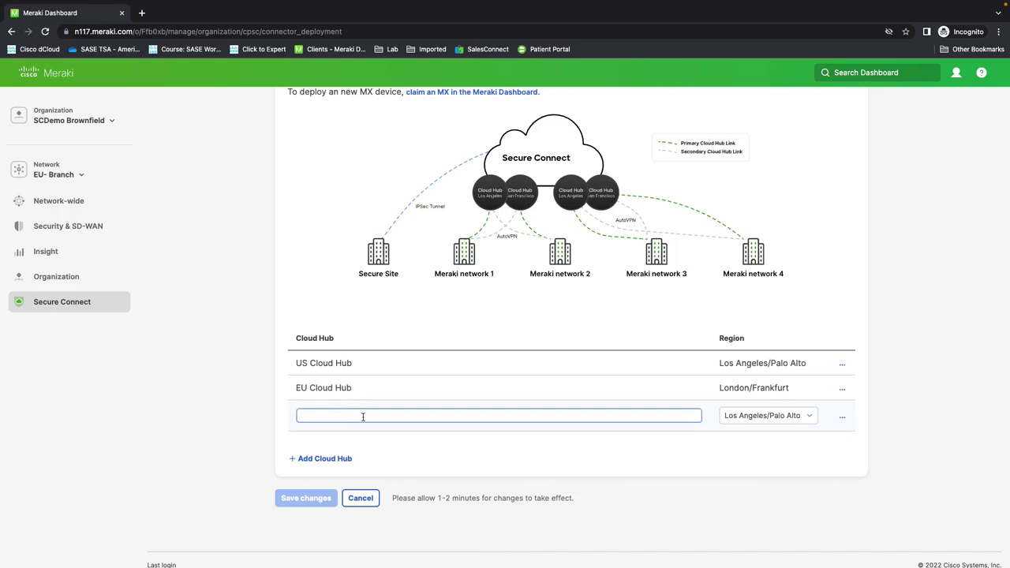
pyautogui.click(810, 418)
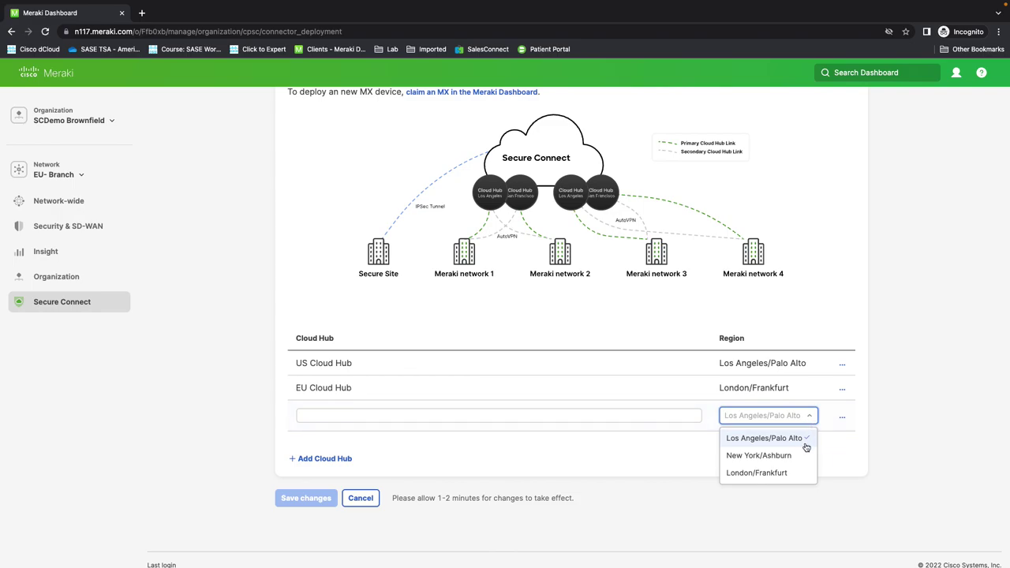
pyautogui.click(848, 459)
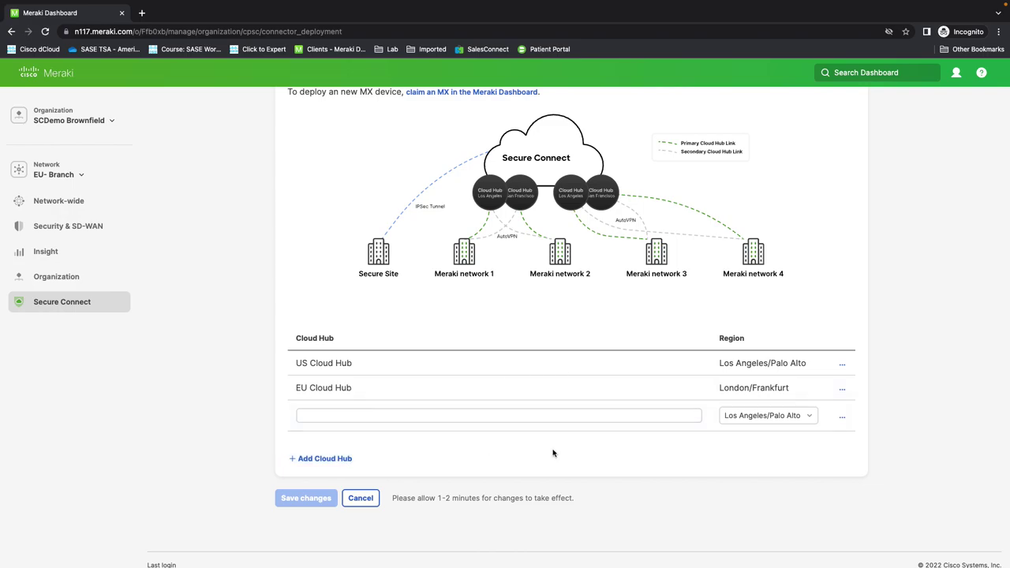
pyautogui.scroll(1, 552, 453)
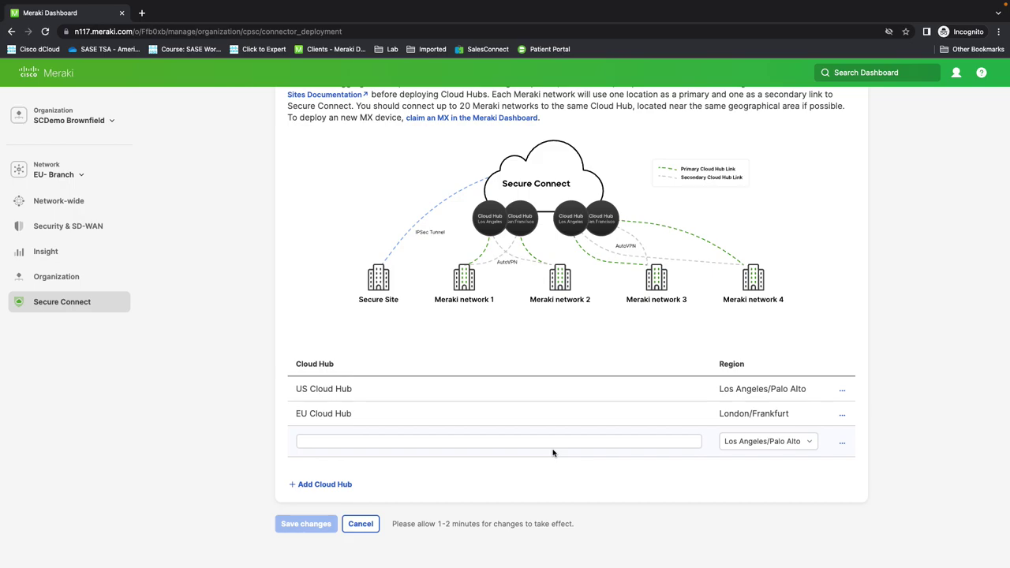
pyautogui.scroll(1, 552, 453)
pyautogui.scroll(2, 552, 453)
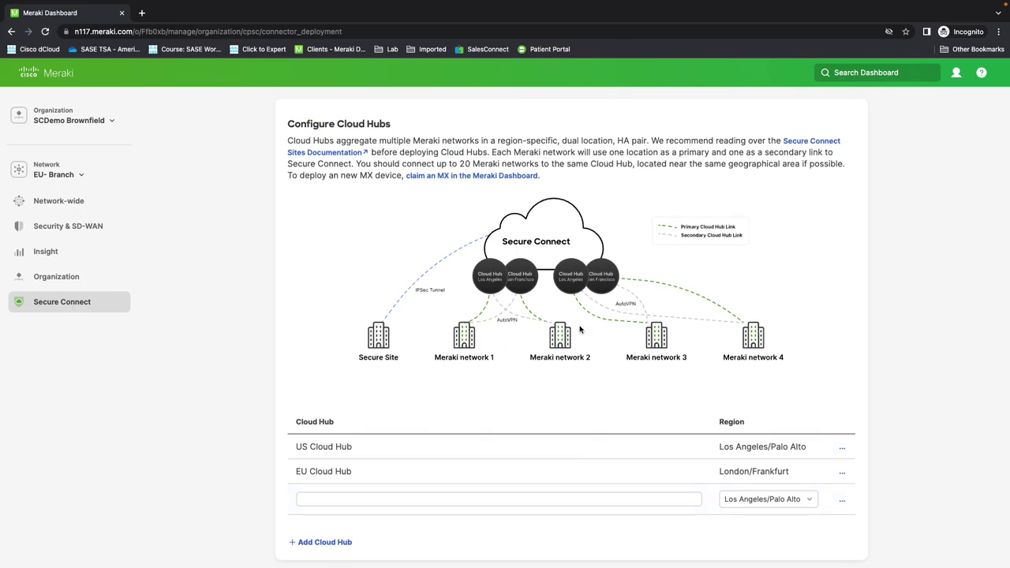
pyautogui.scroll(3, 580, 330)
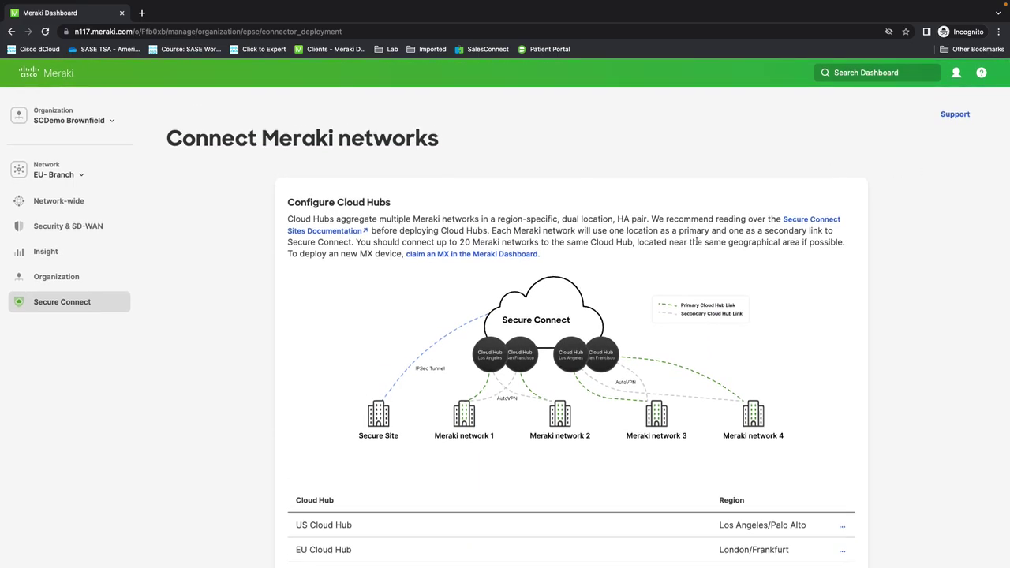
pyautogui.scroll(-5, 680, 242)
pyautogui.click(351, 435)
pyautogui.scroll(5, 914, 280)
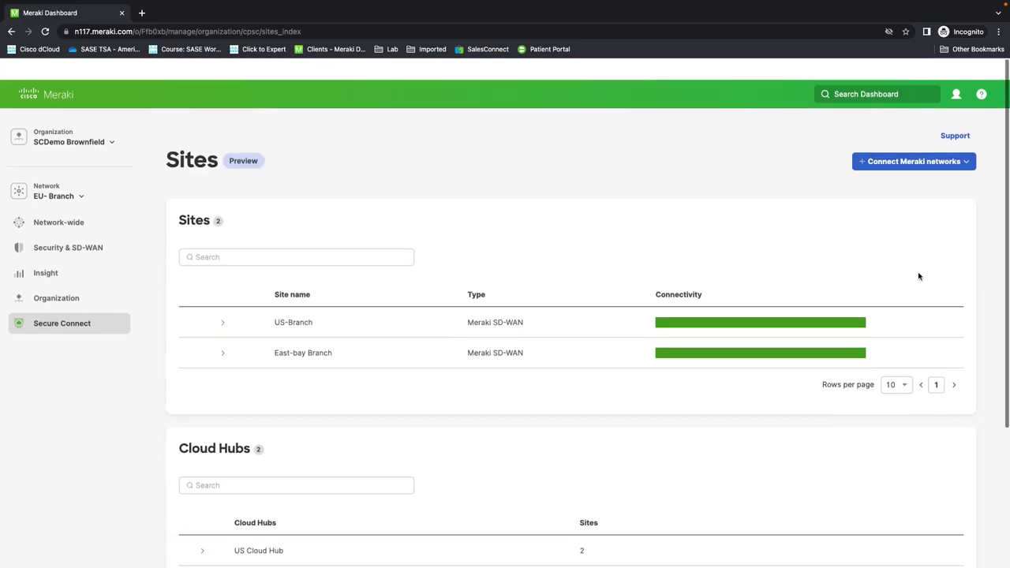
# Step: Open the page for assigning networks to Cloud Hubs and review current assignments
pyautogui.click(964, 140)
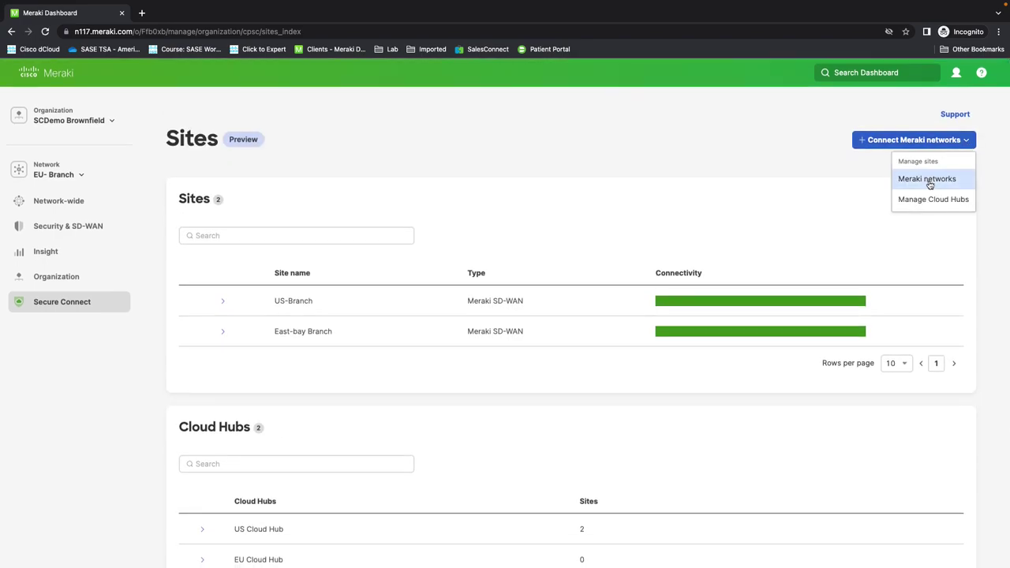
pyautogui.click(928, 179)
pyautogui.scroll(-1, 276, 368)
pyautogui.scroll(-1, 276, 368)
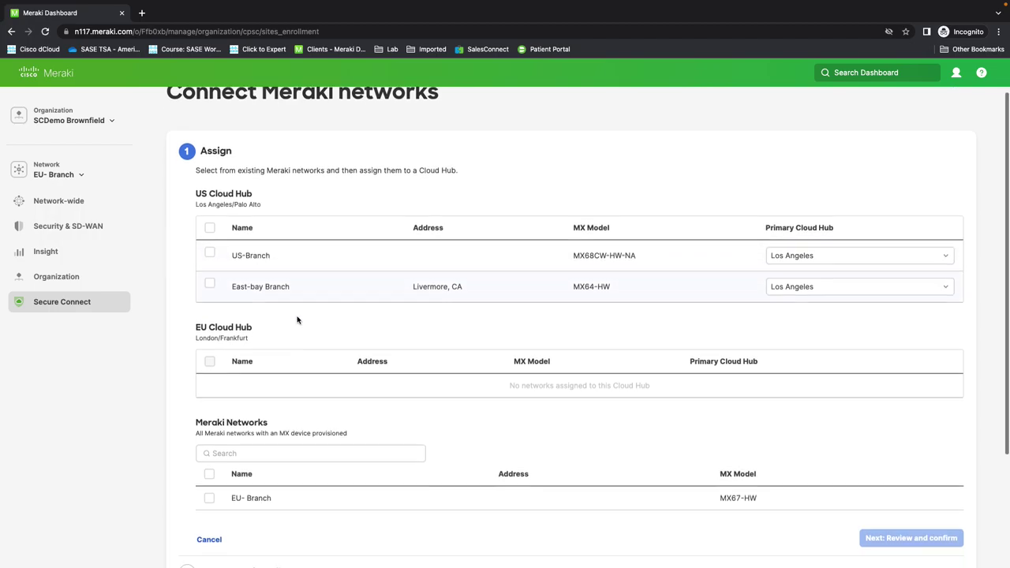
pyautogui.scroll(-2, 297, 320)
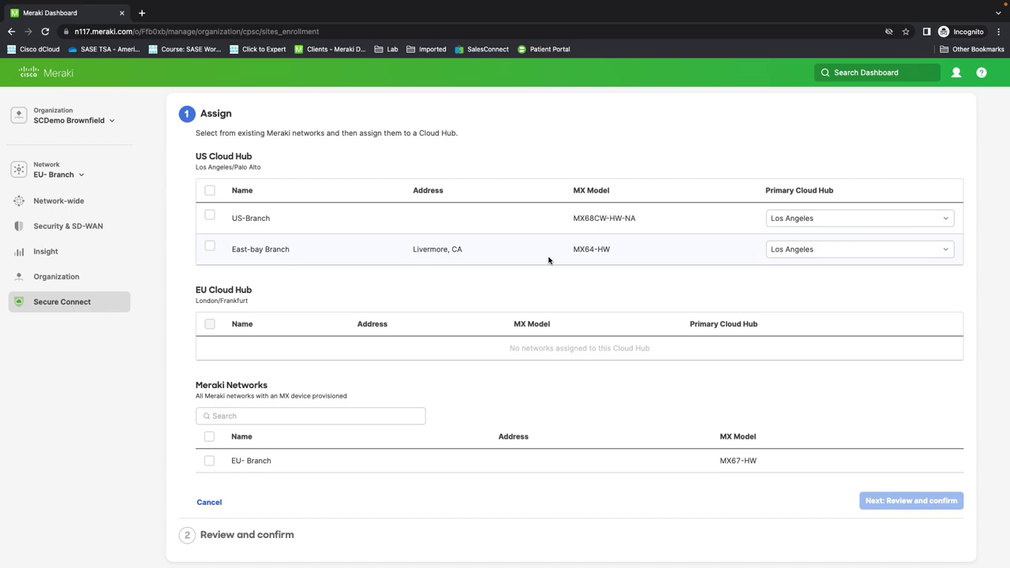
# Step: Keep Los Angeles as US-Branch's primary Cloud Hub
pyautogui.click(949, 225)
pyautogui.click(920, 159)
pyautogui.scroll(-1, 707, 391)
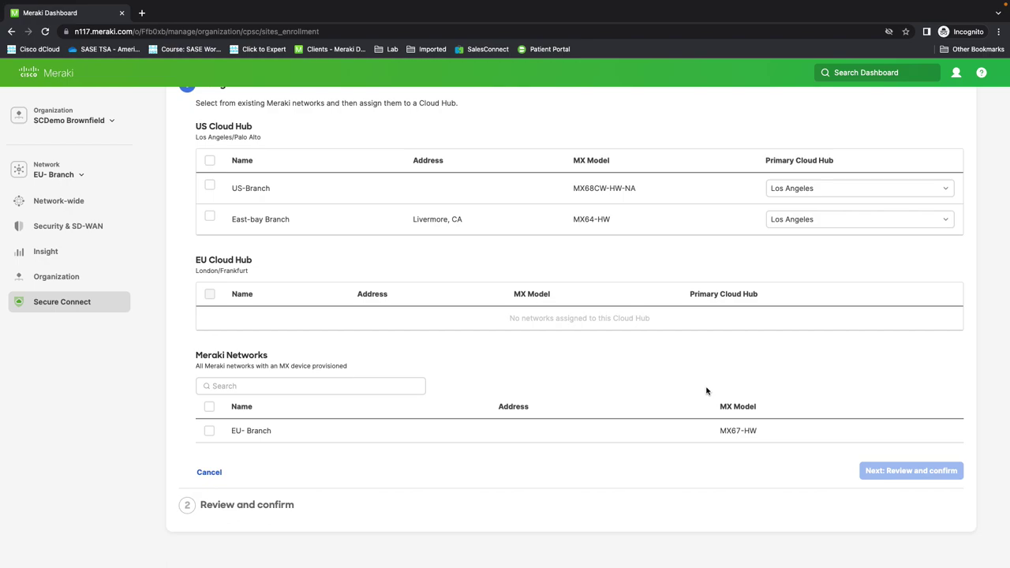
pyautogui.moveTo(90, 308)
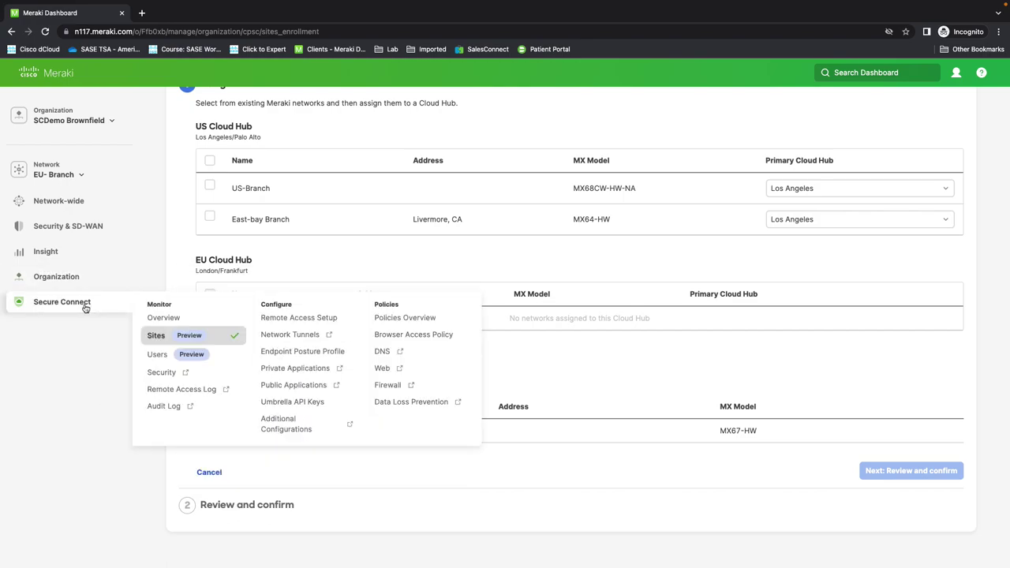
# Step: From the Remote Access Setup checklist, edit the remote access service configuration in Umbrella
pyautogui.click(286, 323)
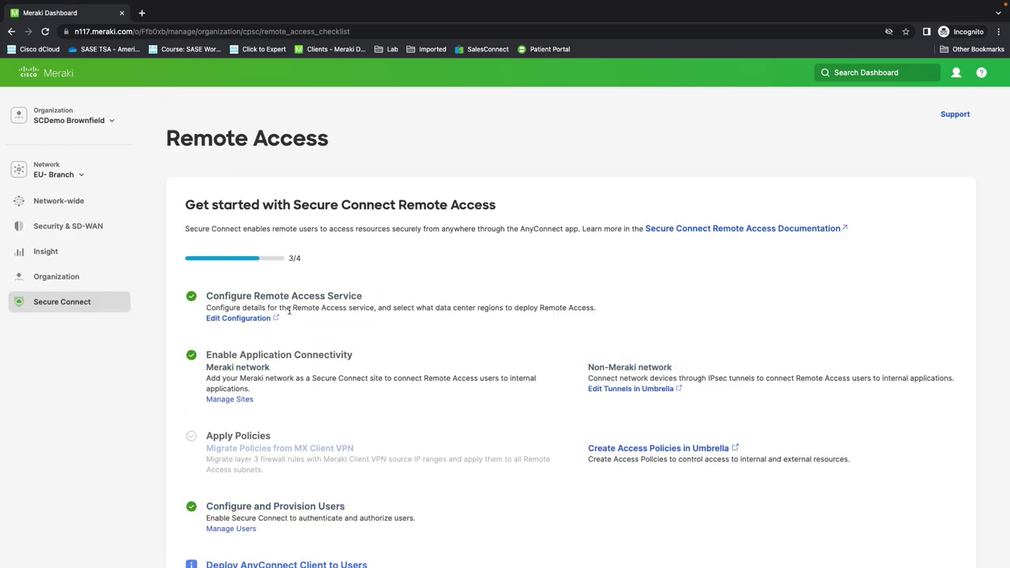
pyautogui.scroll(-2, 325, 346)
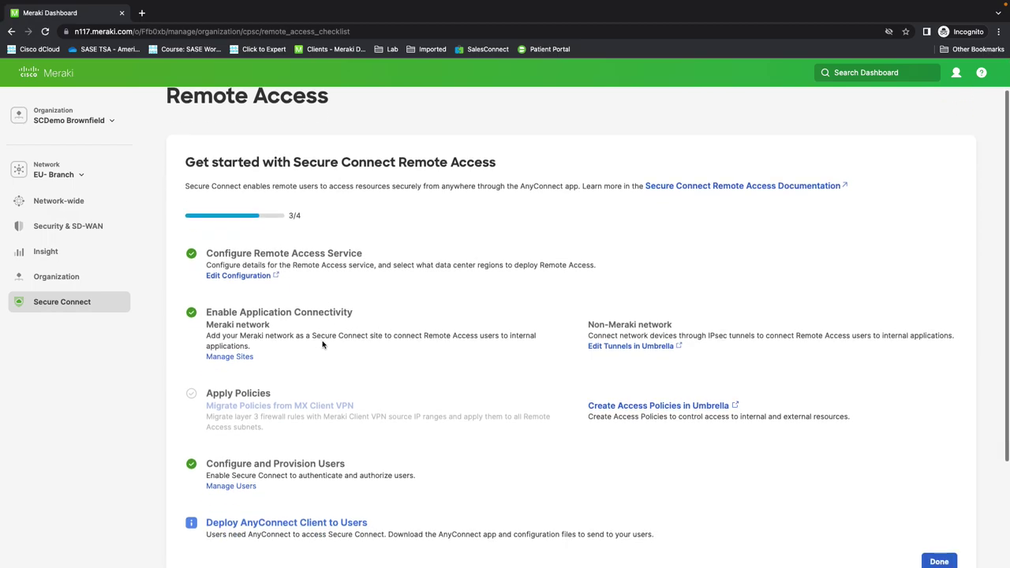
pyautogui.click(234, 277)
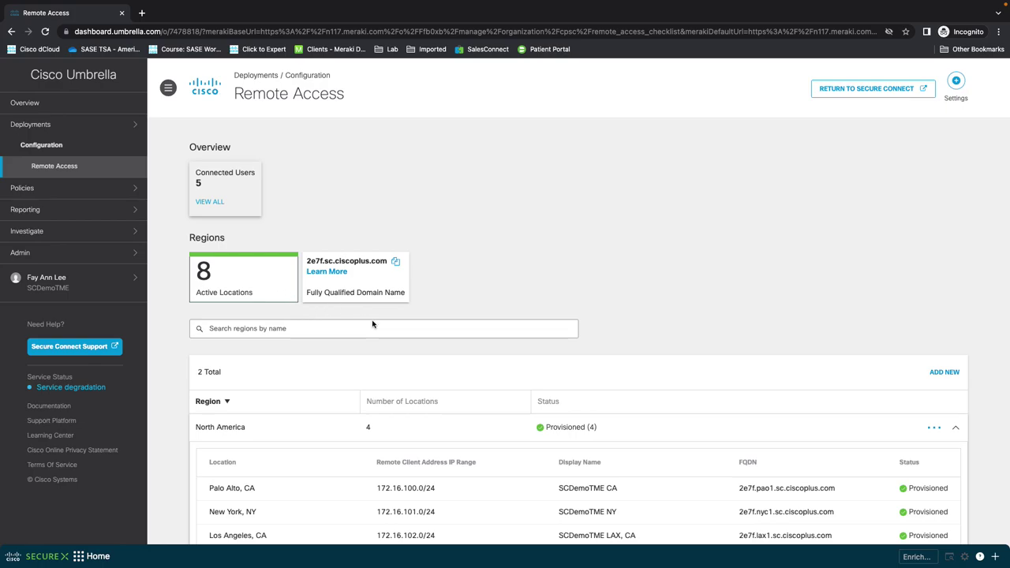
pyautogui.scroll(-1, 372, 323)
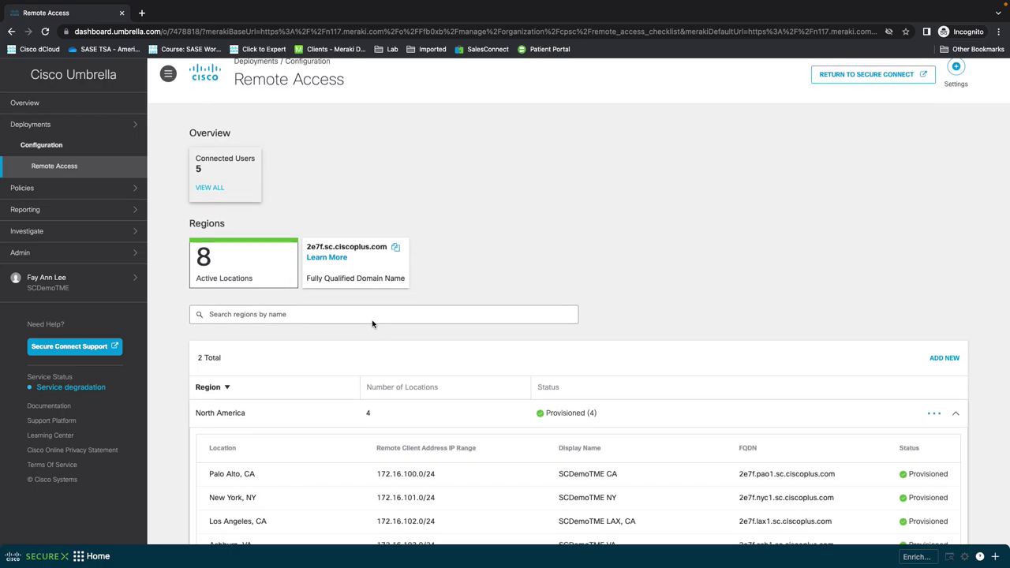
pyautogui.scroll(-2, 372, 323)
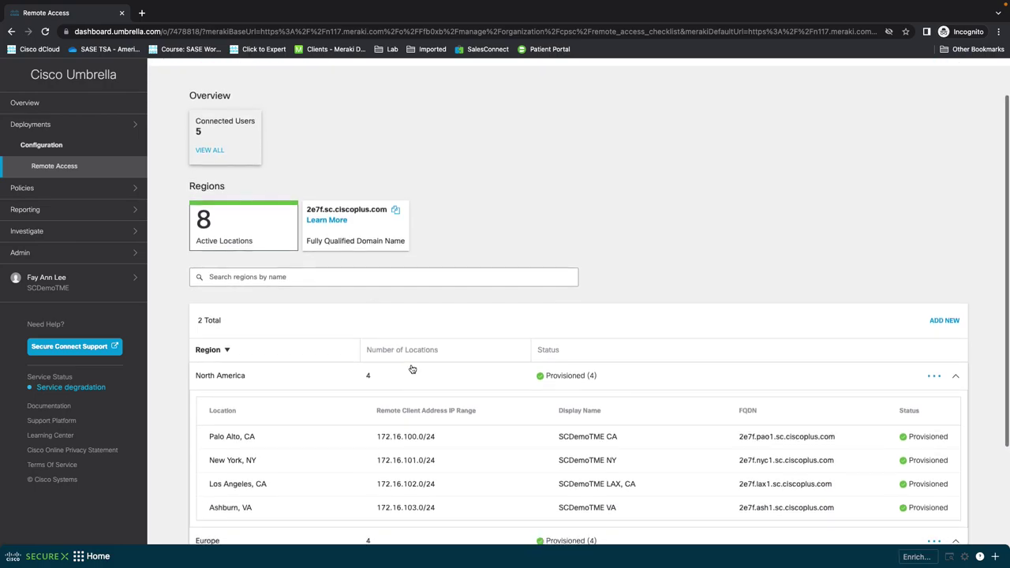
pyautogui.scroll(-5, 304, 404)
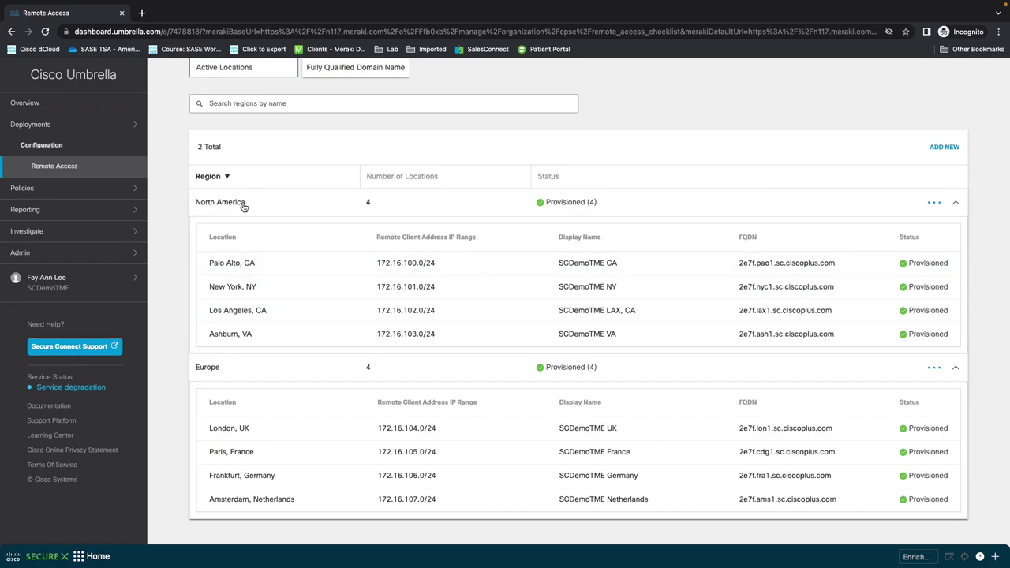
pyautogui.scroll(3, 292, 364)
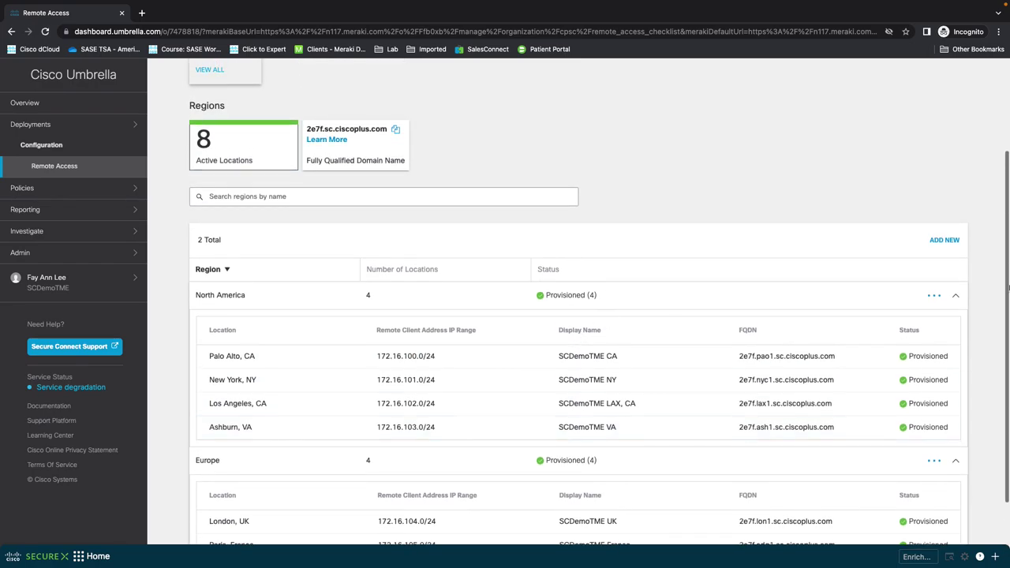
pyautogui.click(944, 241)
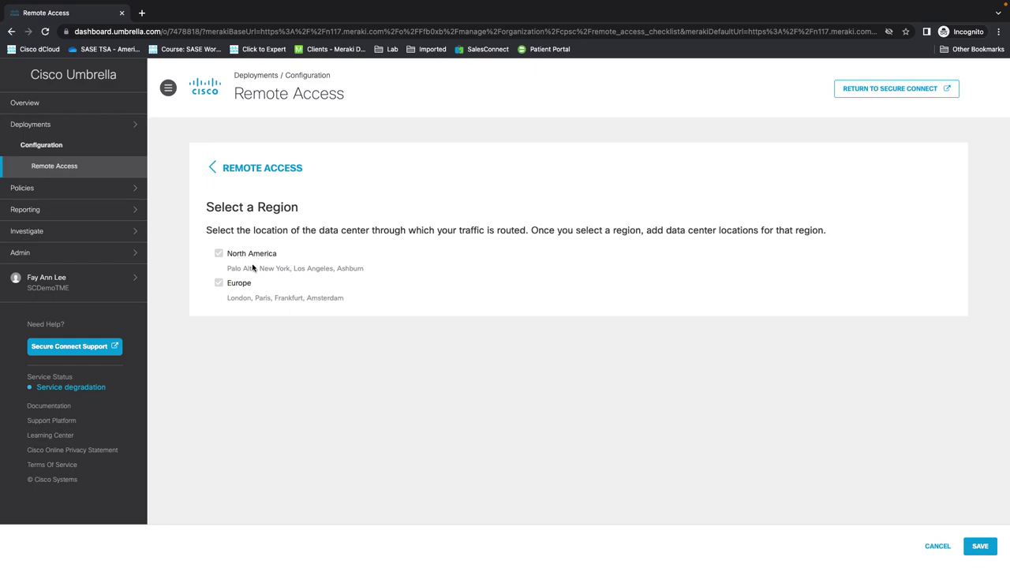
pyautogui.click(247, 170)
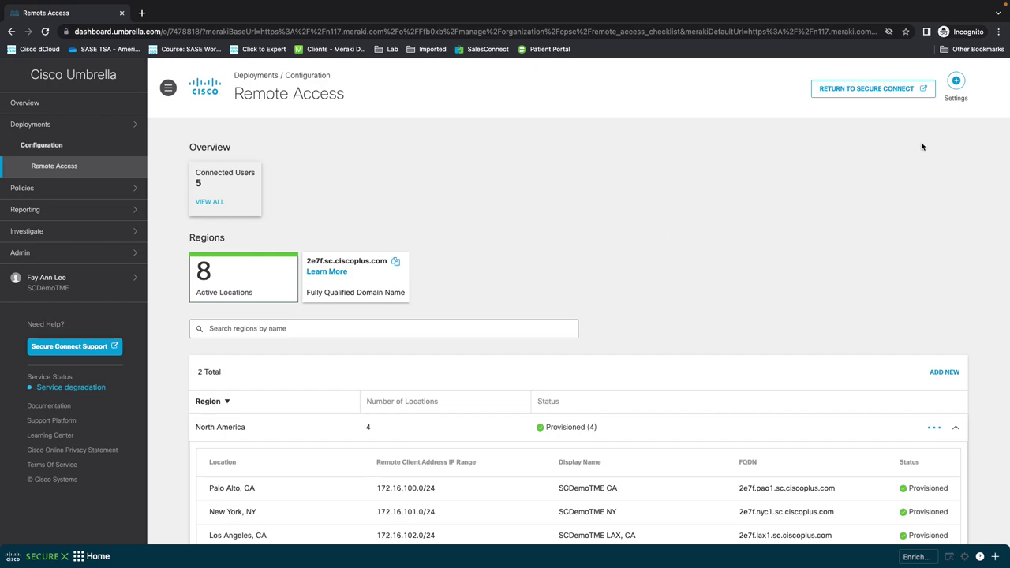
pyautogui.click(956, 84)
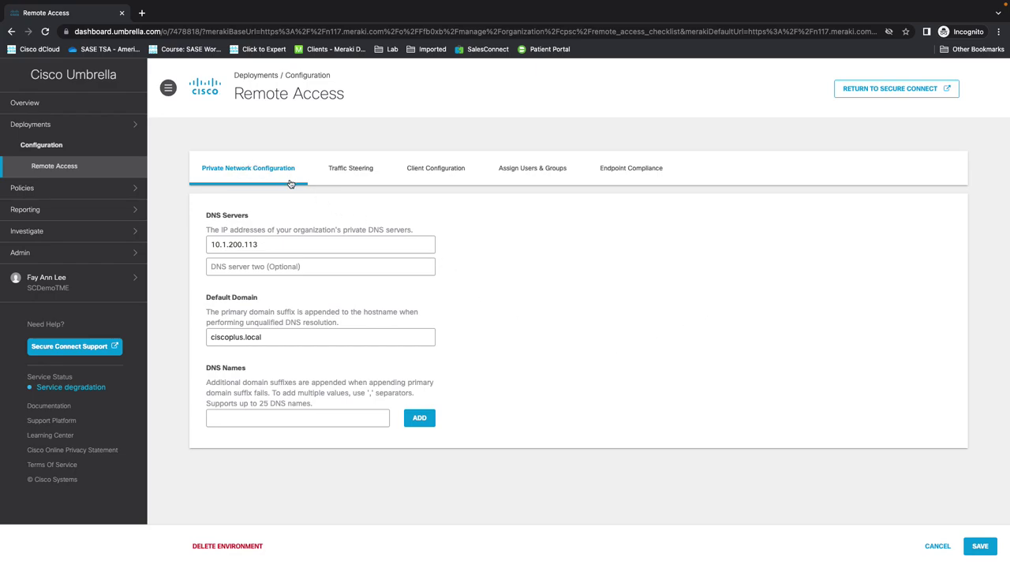
# Step: Review the Private Network Configuration, then switch to the Traffic Steering settings
pyautogui.scroll(-1, 311, 258)
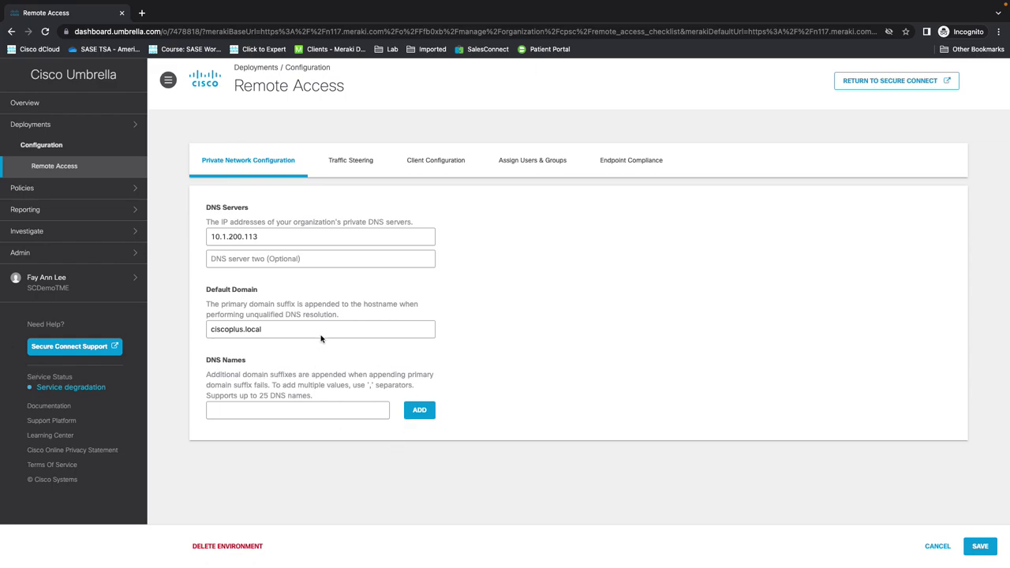
pyautogui.click(355, 161)
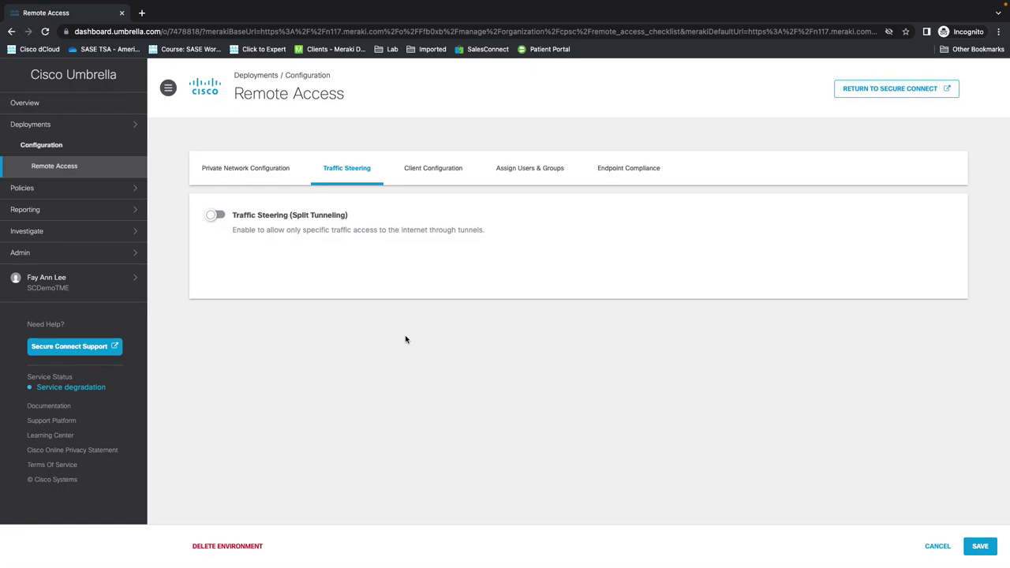
# Step: Turn on split tunneling, cancel adding a destination, and keep Tunnel Mode set to Inside
pyautogui.click(214, 215)
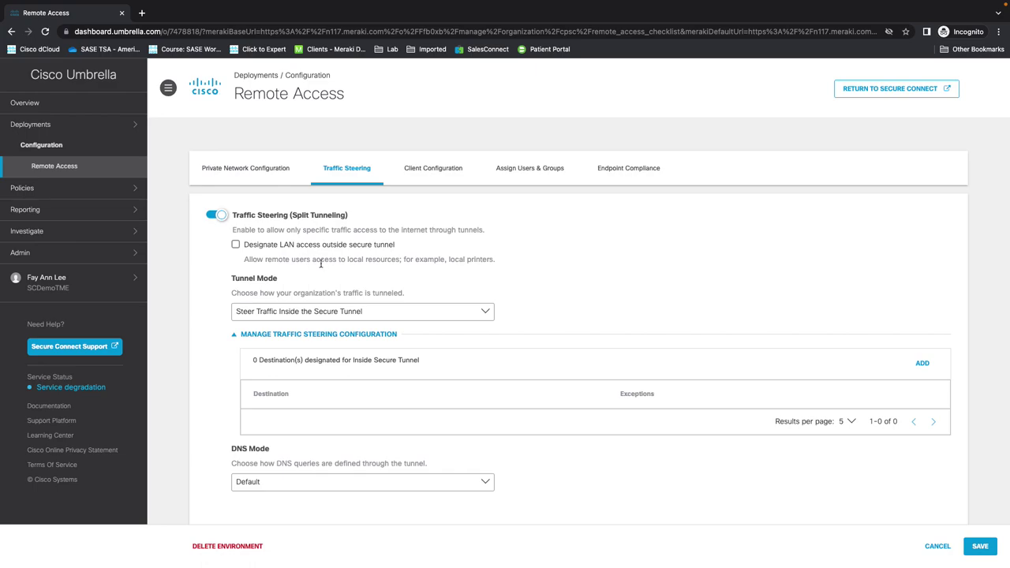
pyautogui.scroll(-1, 364, 288)
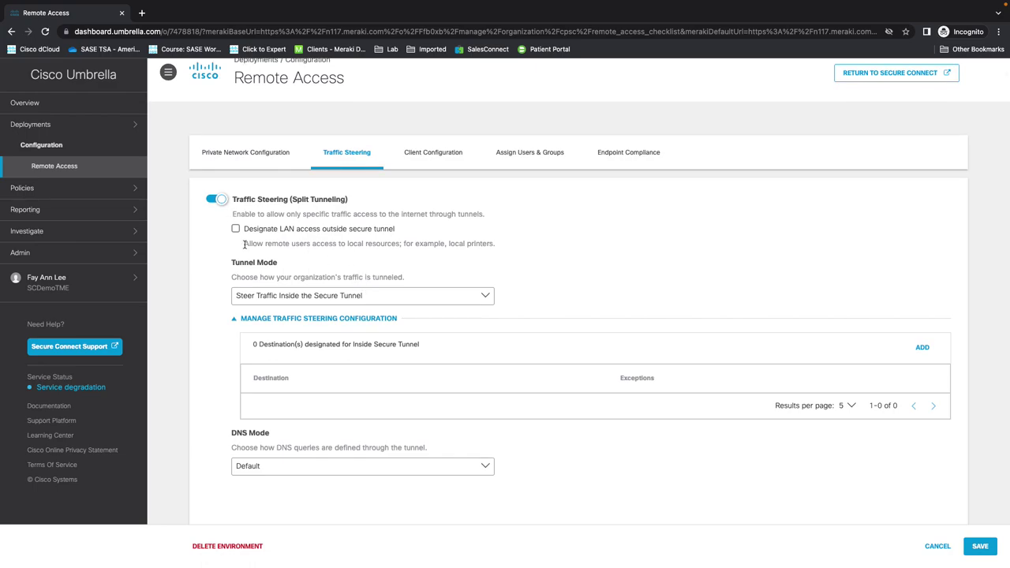
pyautogui.scroll(-2, 274, 300)
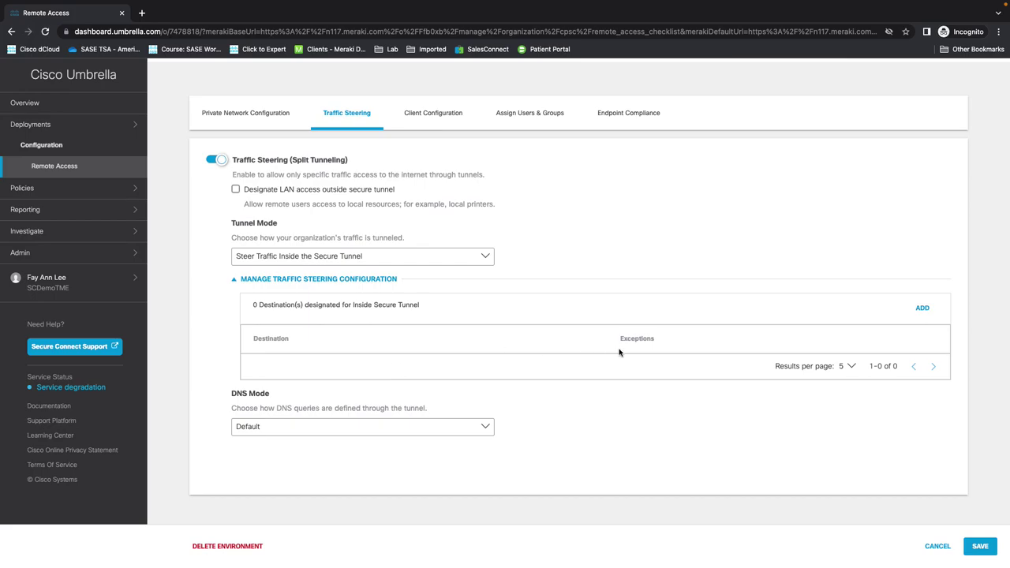
pyautogui.click(923, 309)
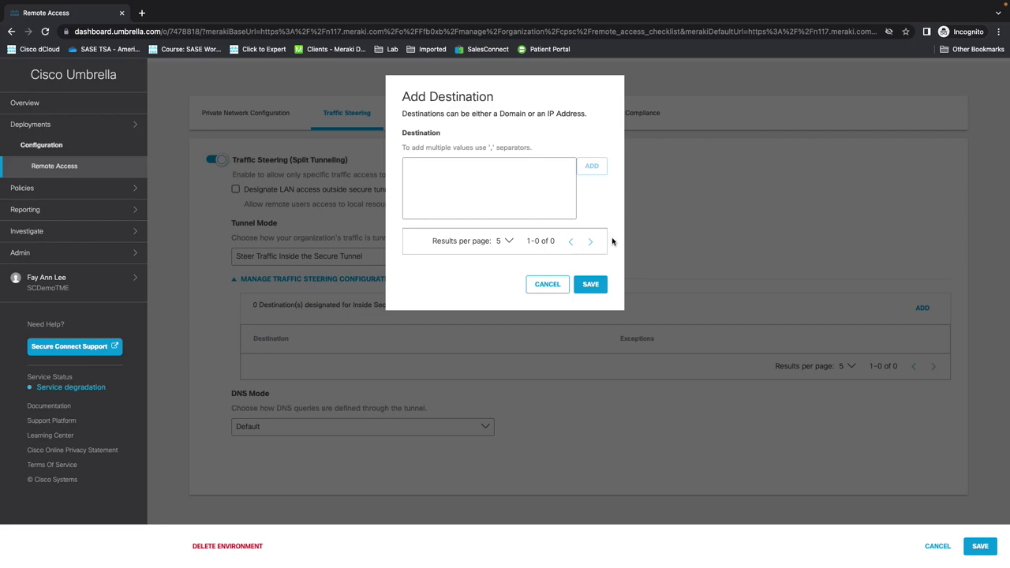
pyautogui.click(553, 286)
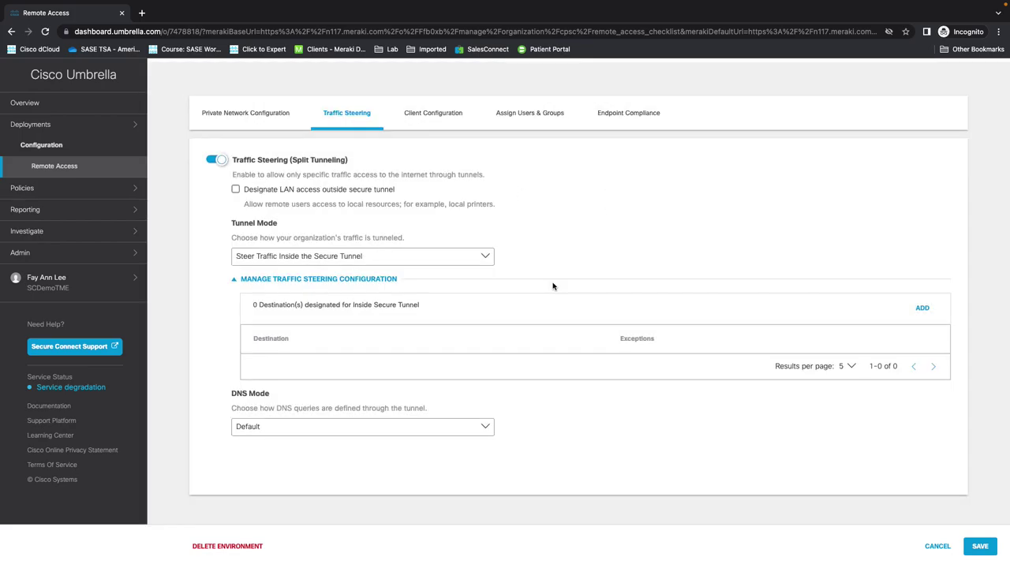
pyautogui.click(488, 259)
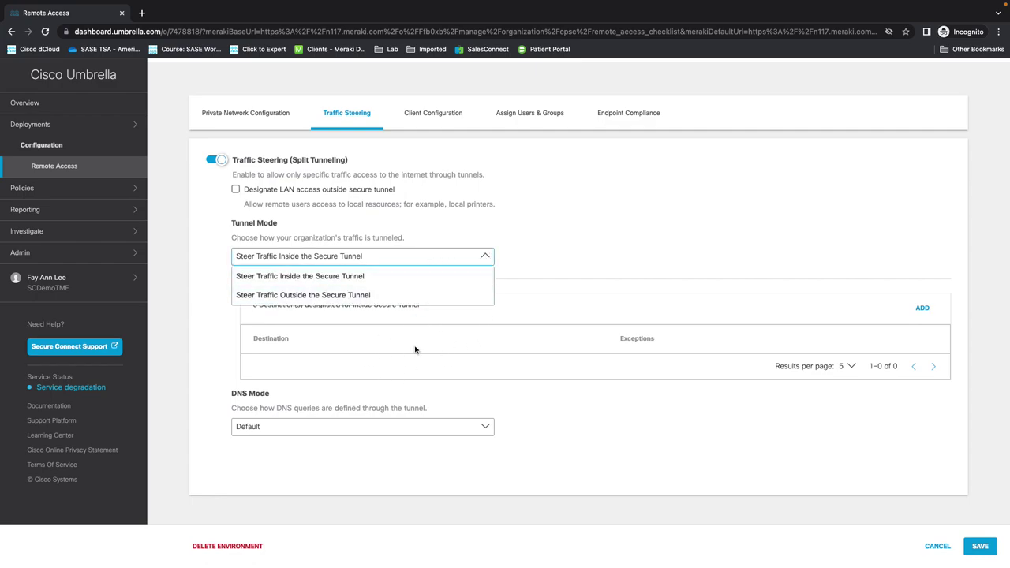
pyautogui.click(597, 239)
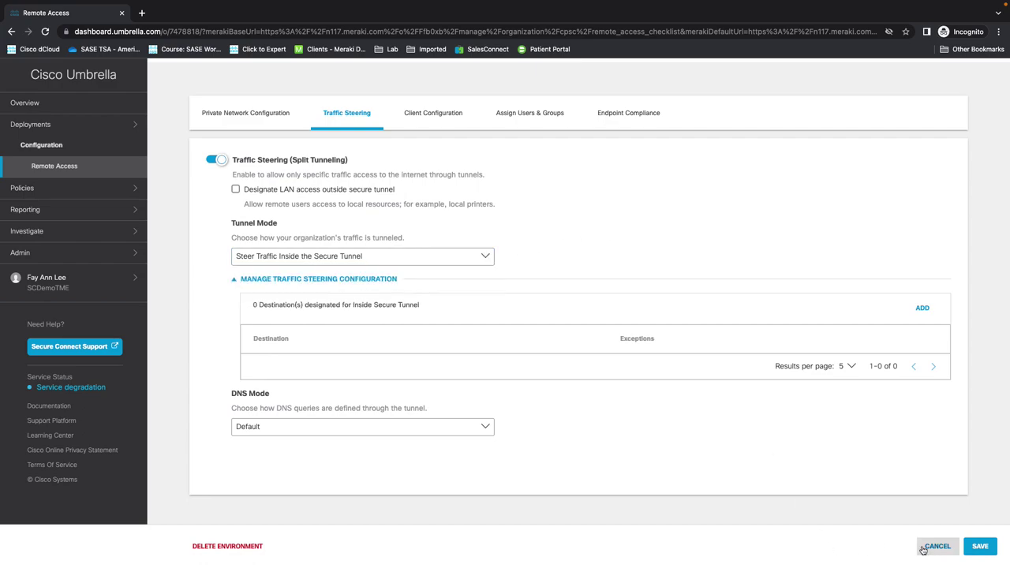
# Step: Review Client Configuration: Auto-Connect, Auto-Reconnect, Manual Host Input, banner and 360-hour session timeout
pyautogui.click(437, 113)
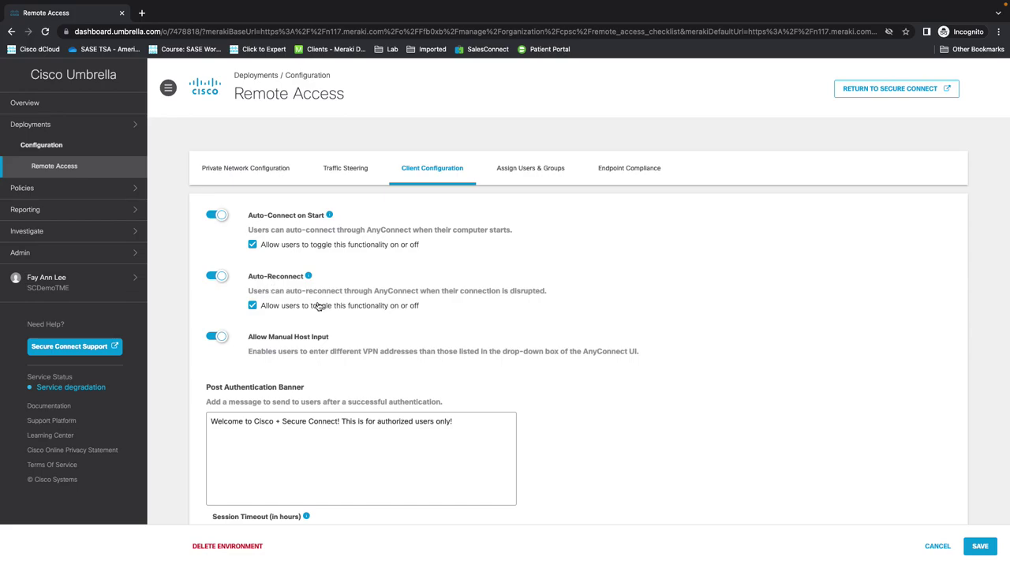
pyautogui.scroll(-2, 323, 309)
pyautogui.scroll(-1, 324, 310)
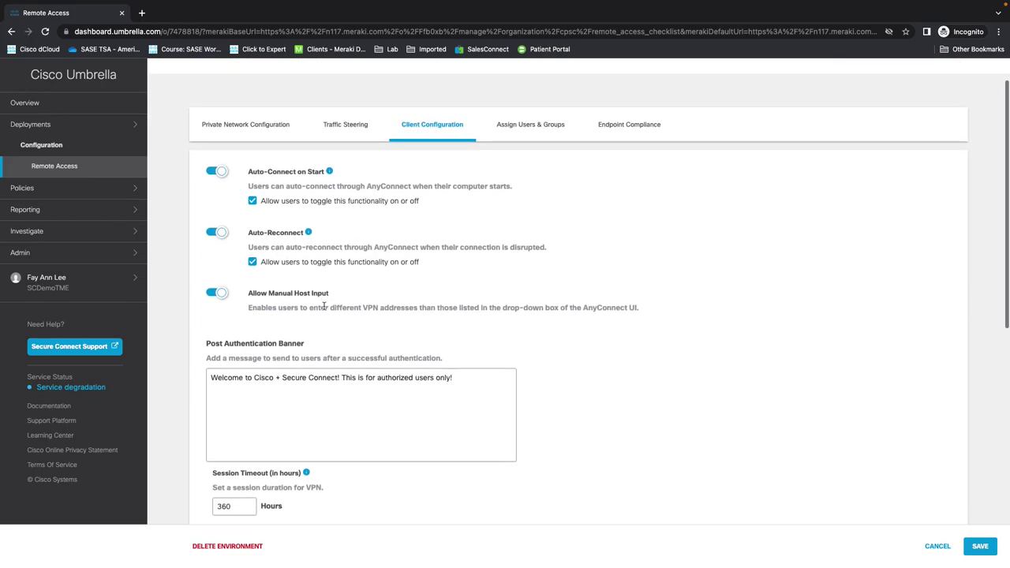
pyautogui.scroll(-1, 324, 310)
pyautogui.scroll(-1, 323, 309)
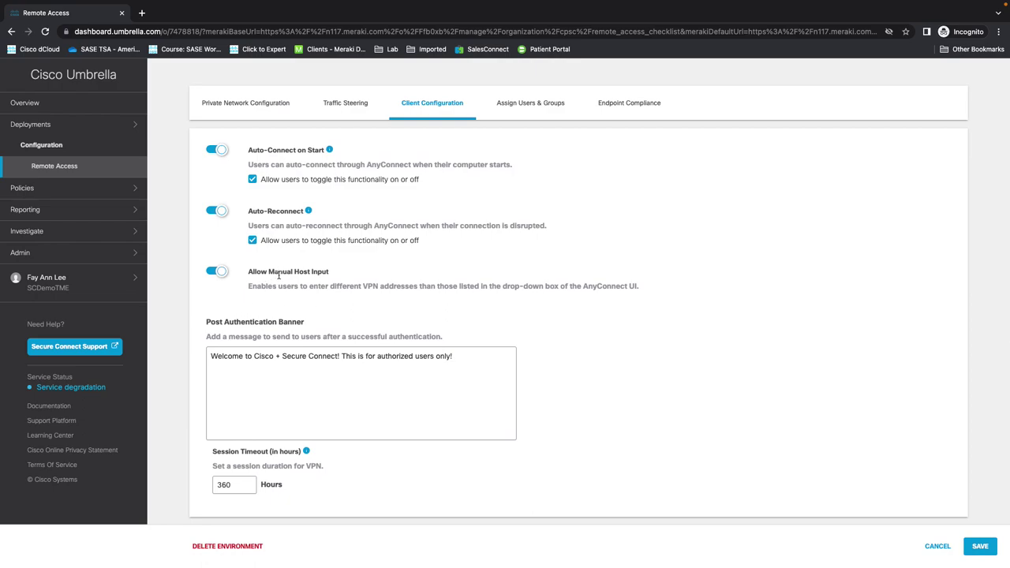
pyautogui.scroll(-2, 278, 274)
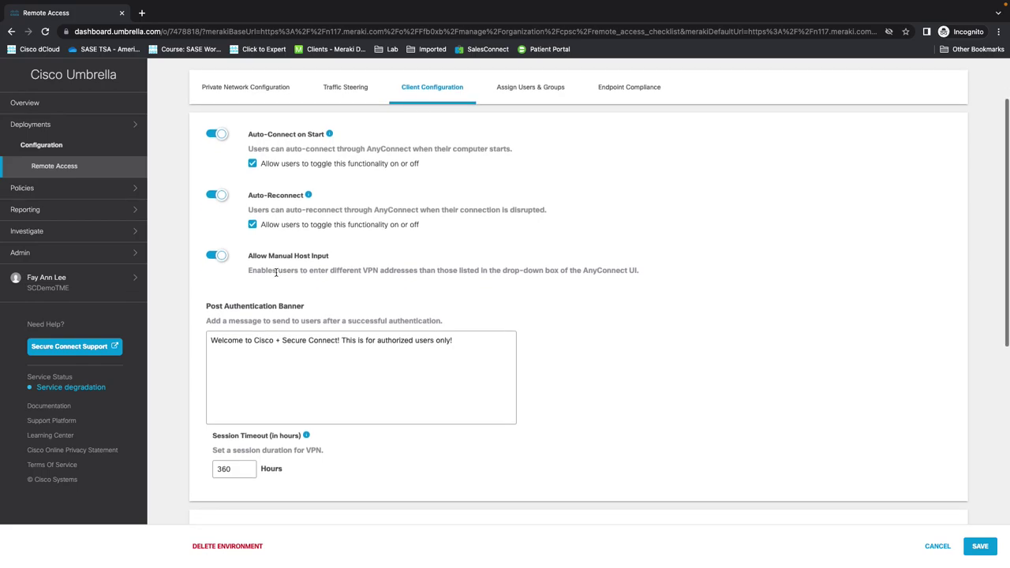
pyautogui.scroll(-2, 276, 275)
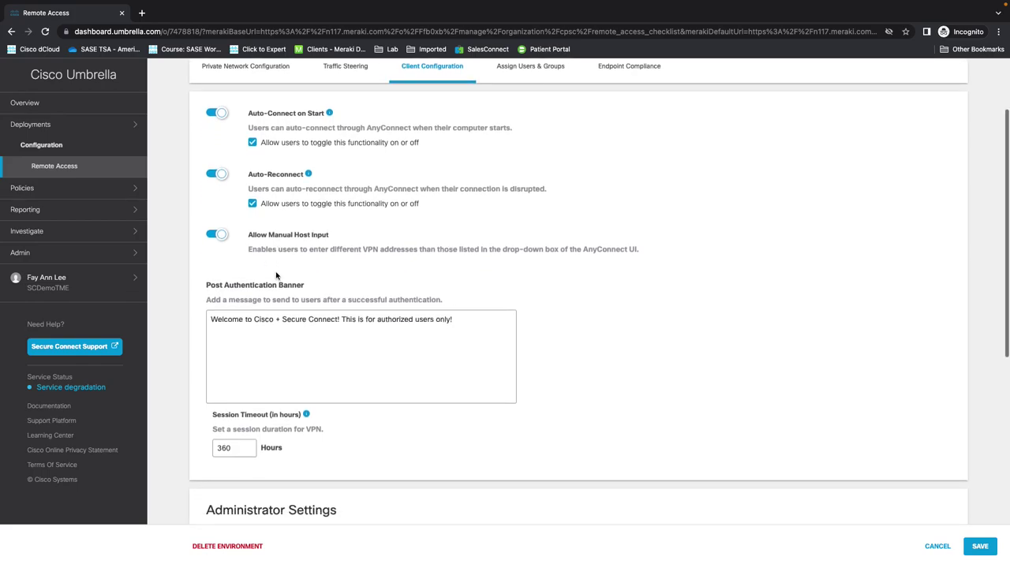
pyautogui.scroll(-1, 276, 275)
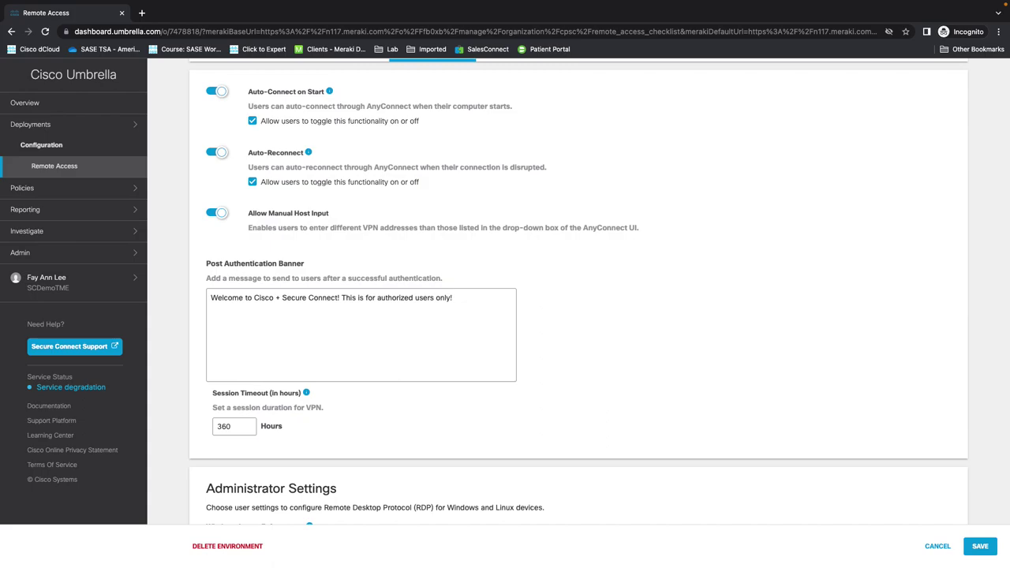
pyautogui.scroll(-2, 338, 392)
pyautogui.scroll(-5, 338, 393)
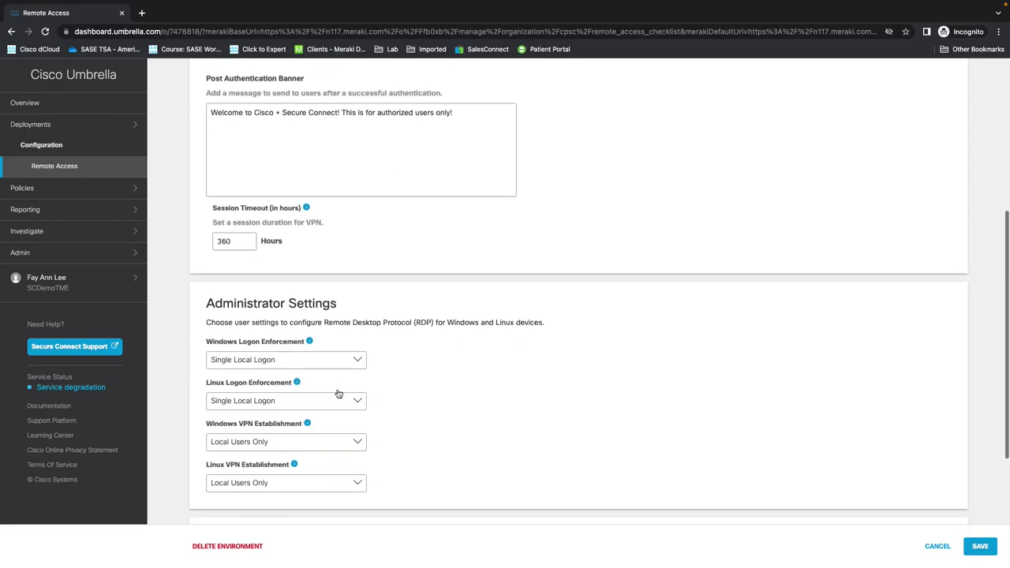
pyautogui.scroll(-1, 338, 393)
pyautogui.scroll(-2, 337, 363)
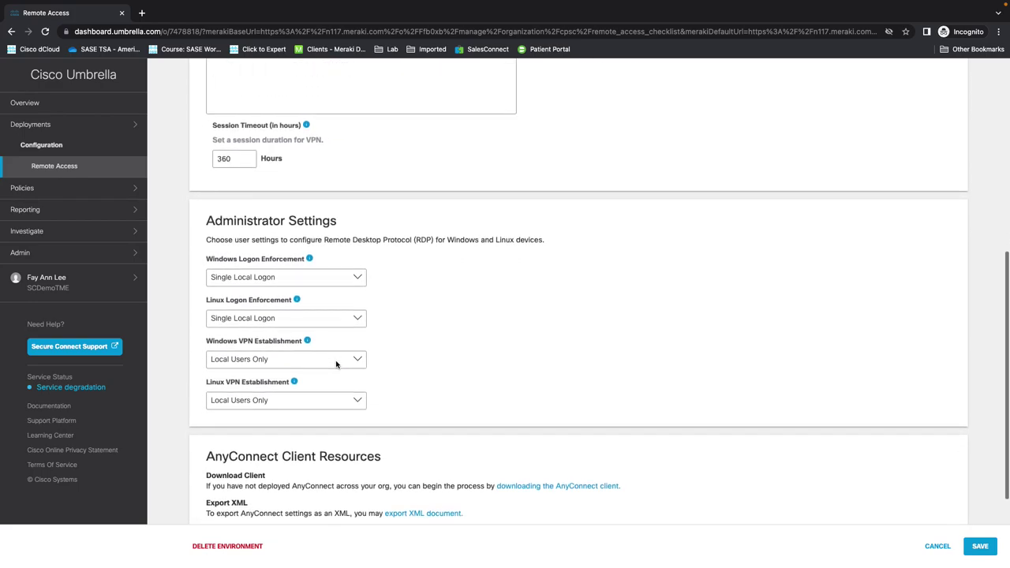
pyautogui.scroll(-1, 336, 363)
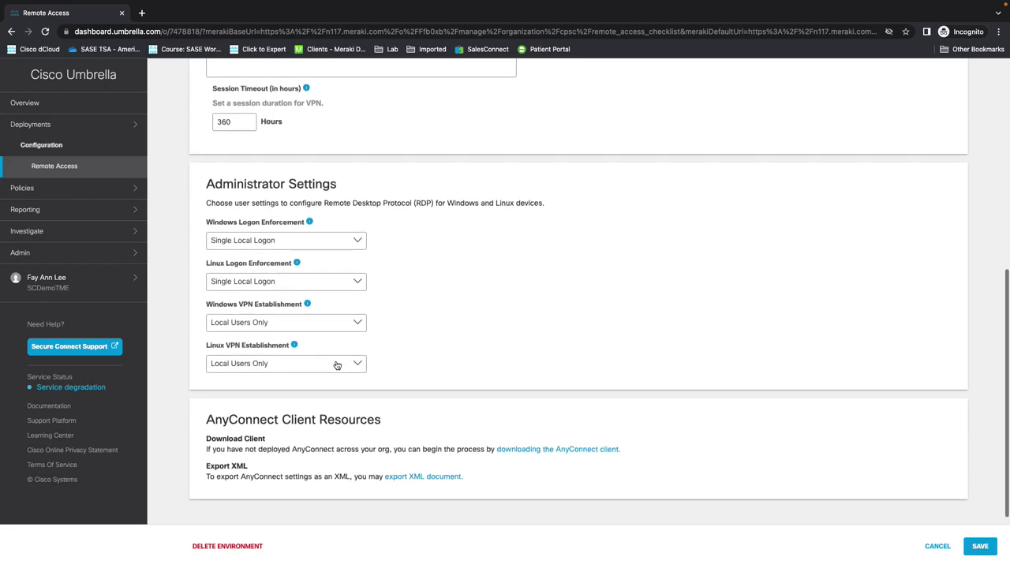
pyautogui.scroll(-2, 336, 364)
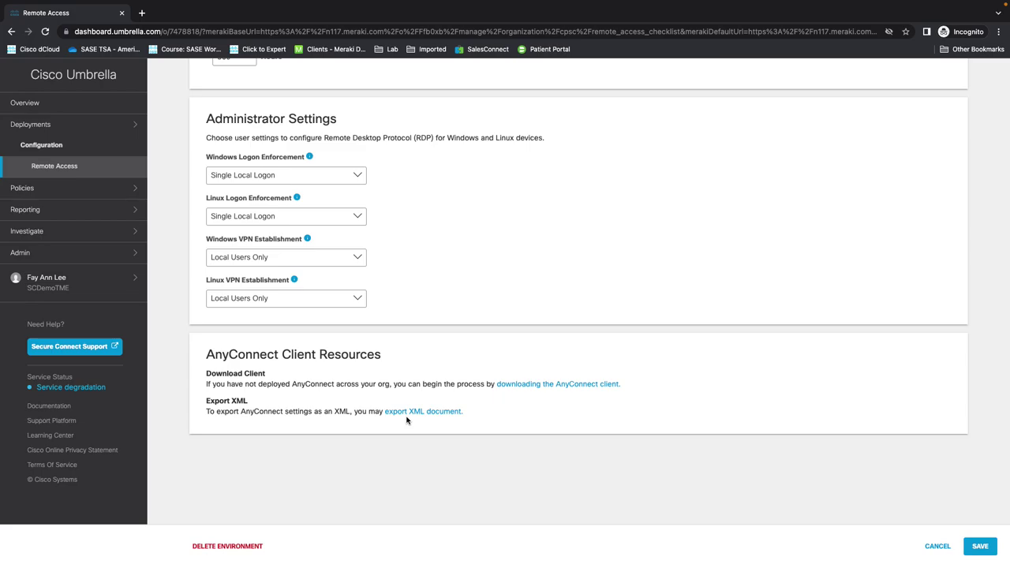
pyautogui.scroll(3, 506, 295)
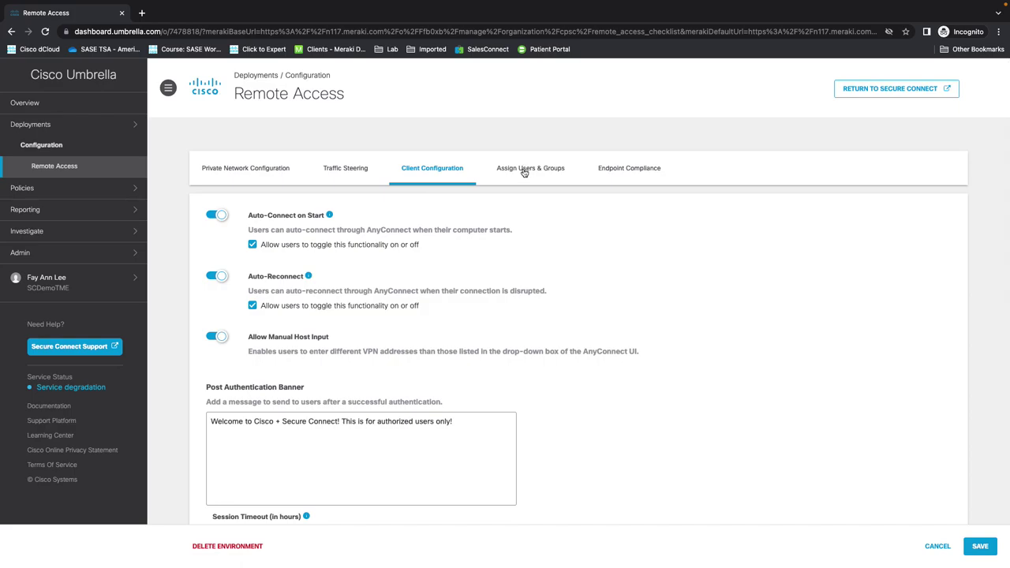
# Step: Keep all AD Users assigned to remote access after browsing its members, then view Endpoint Compliance
pyautogui.click(525, 169)
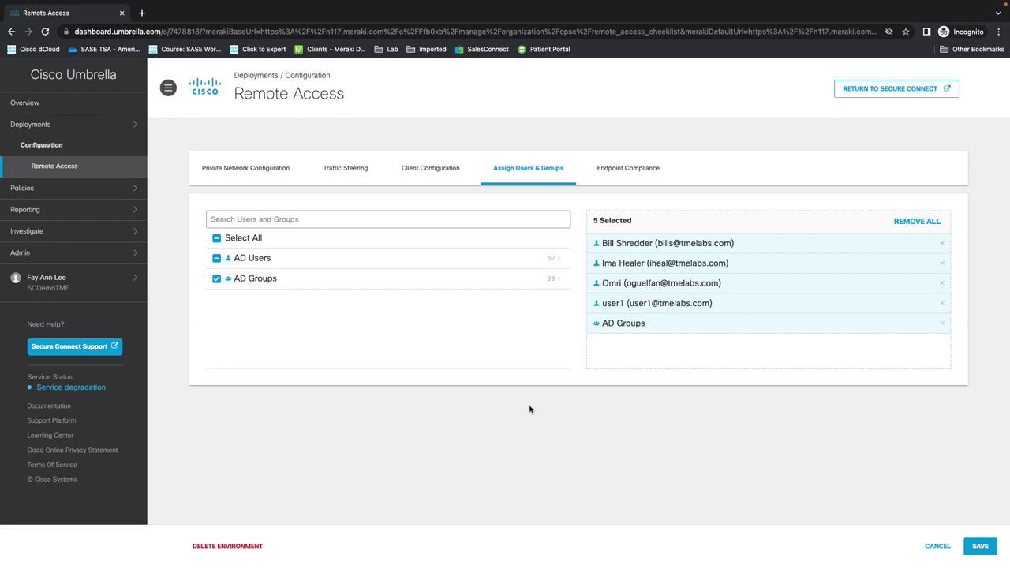
pyautogui.click(256, 262)
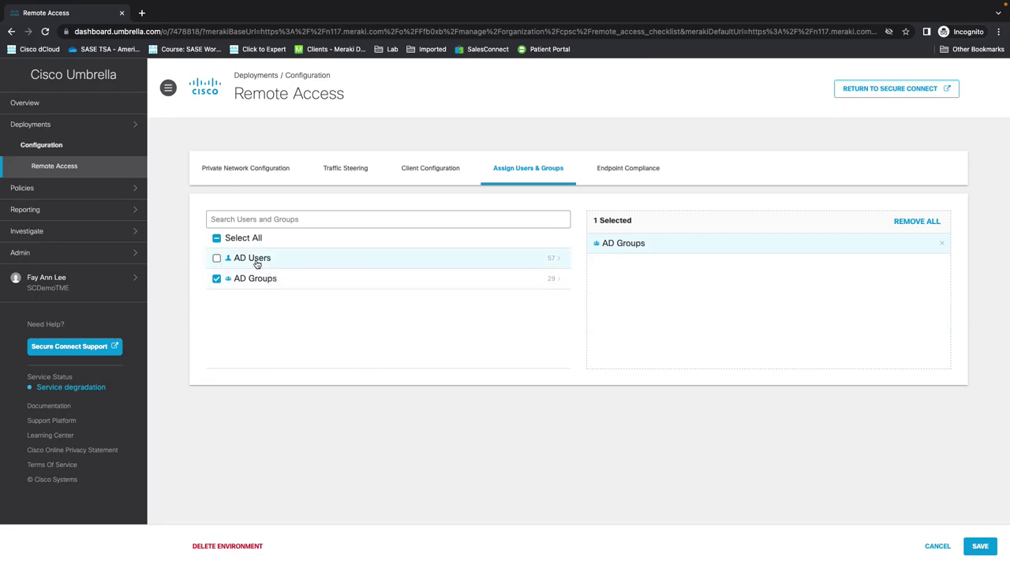
pyautogui.click(258, 264)
pyautogui.click(553, 257)
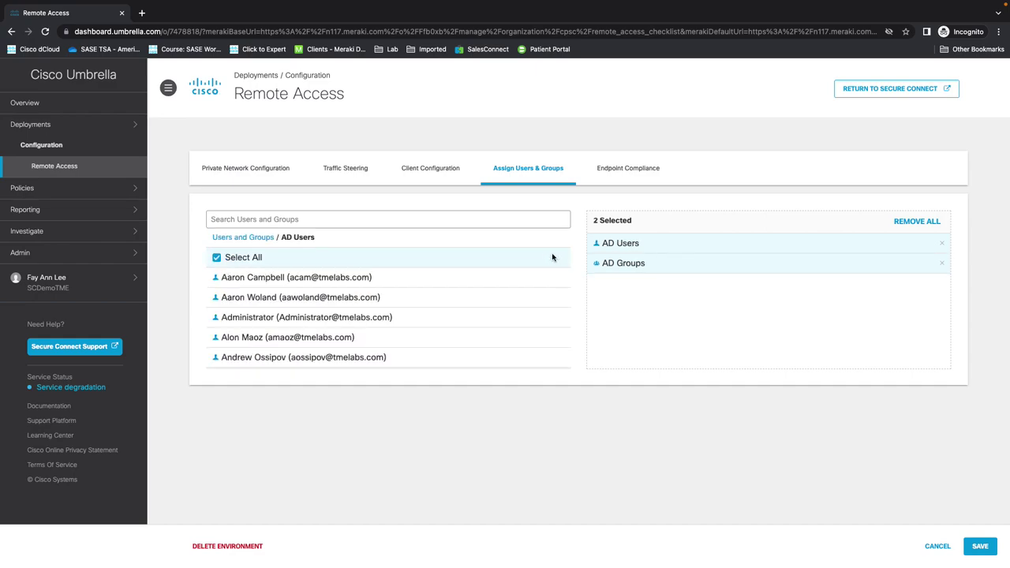
pyautogui.click(248, 237)
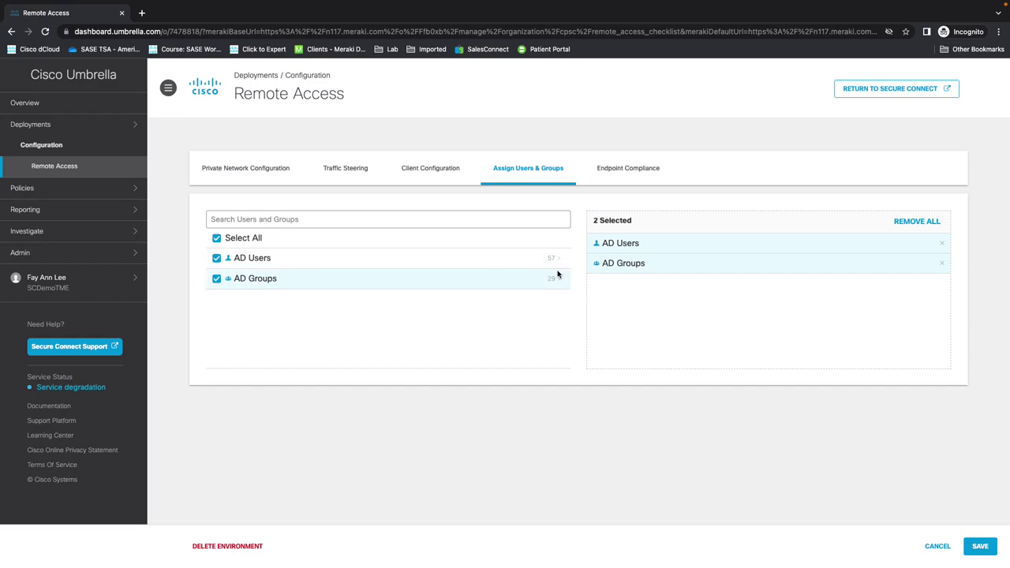
pyautogui.click(644, 174)
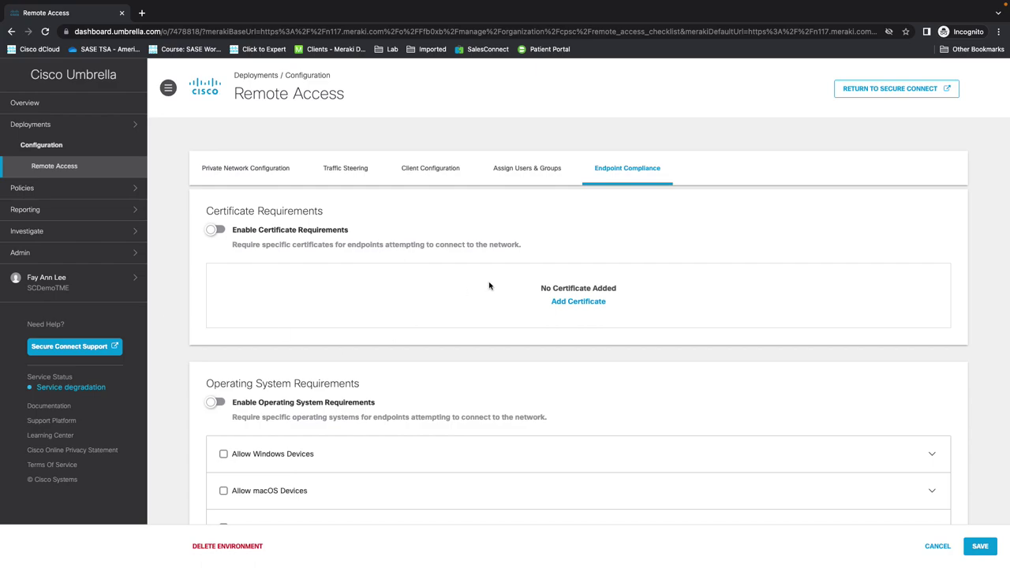
# Step: Review the Certificate and Operating System Requirements, then cancel the configuration without saving
pyautogui.scroll(-1, 489, 286)
pyautogui.scroll(-2, 490, 286)
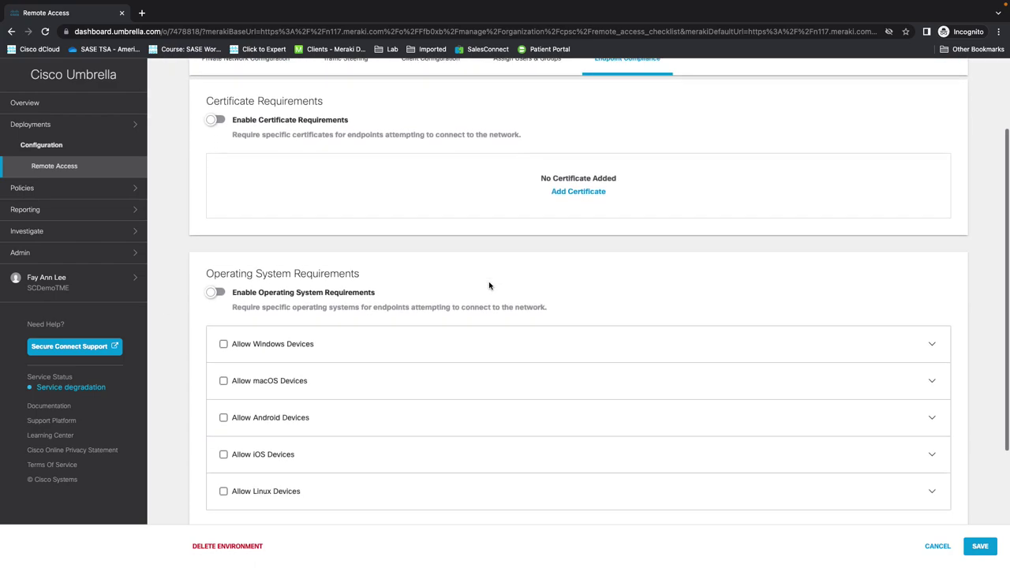
pyautogui.scroll(-1, 489, 285)
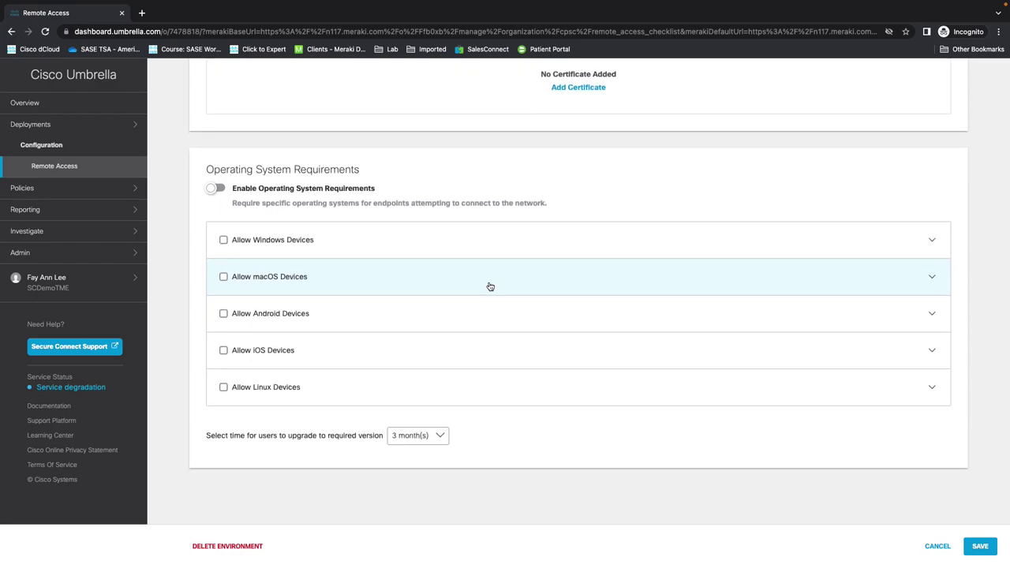
pyautogui.scroll(-1, 489, 286)
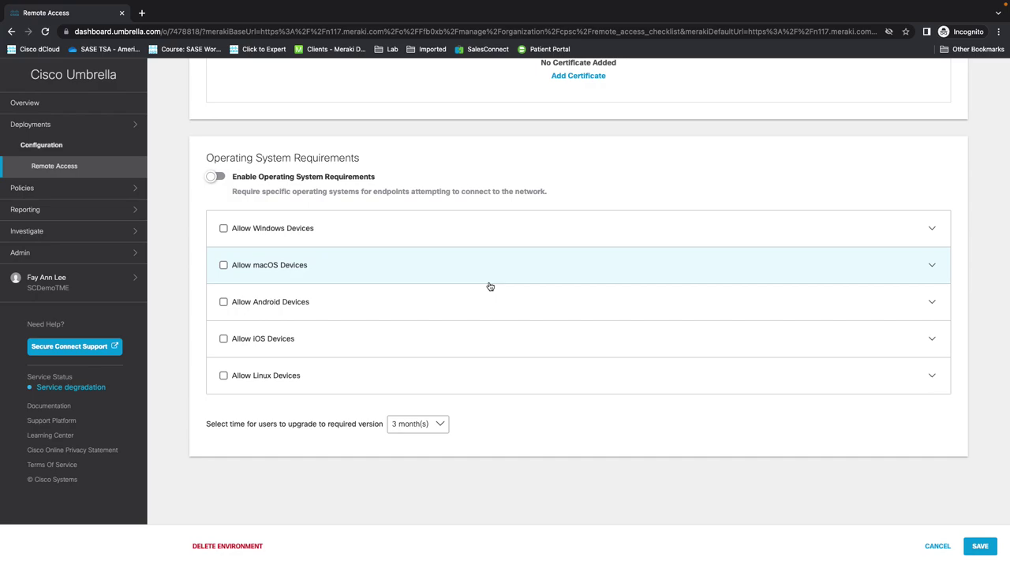
pyautogui.scroll(-1, 489, 286)
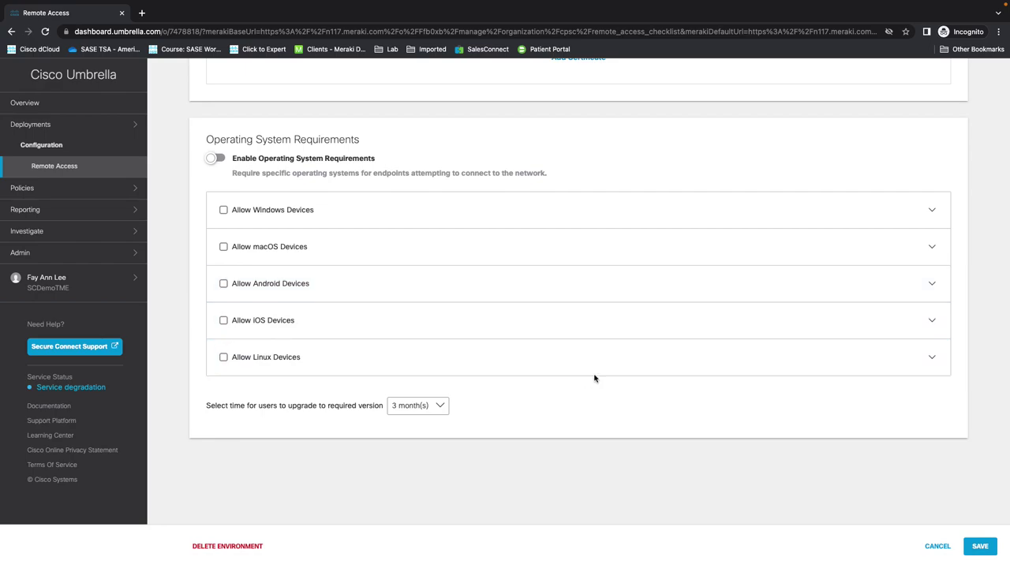
pyautogui.scroll(5, 597, 378)
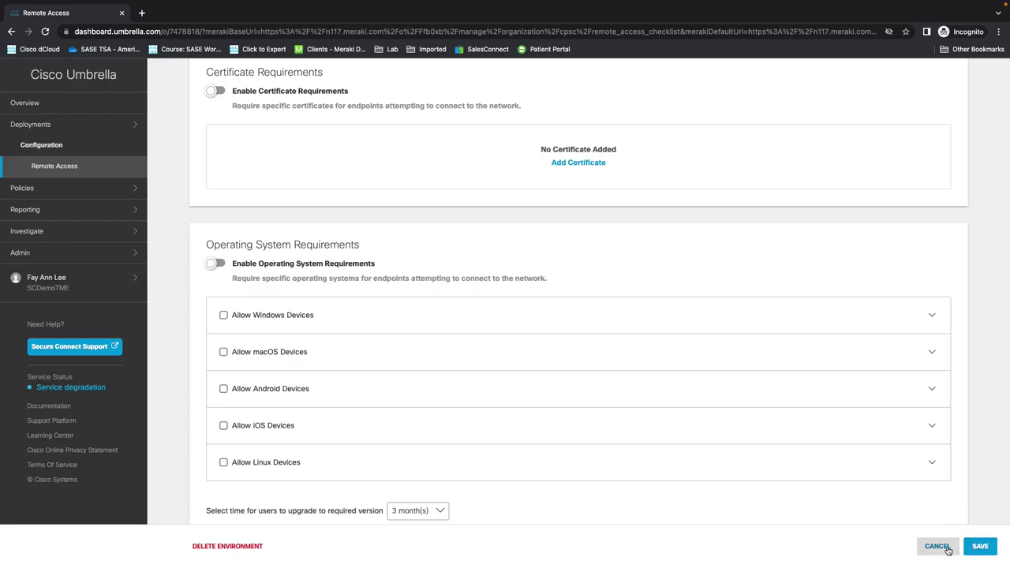
pyautogui.click(948, 550)
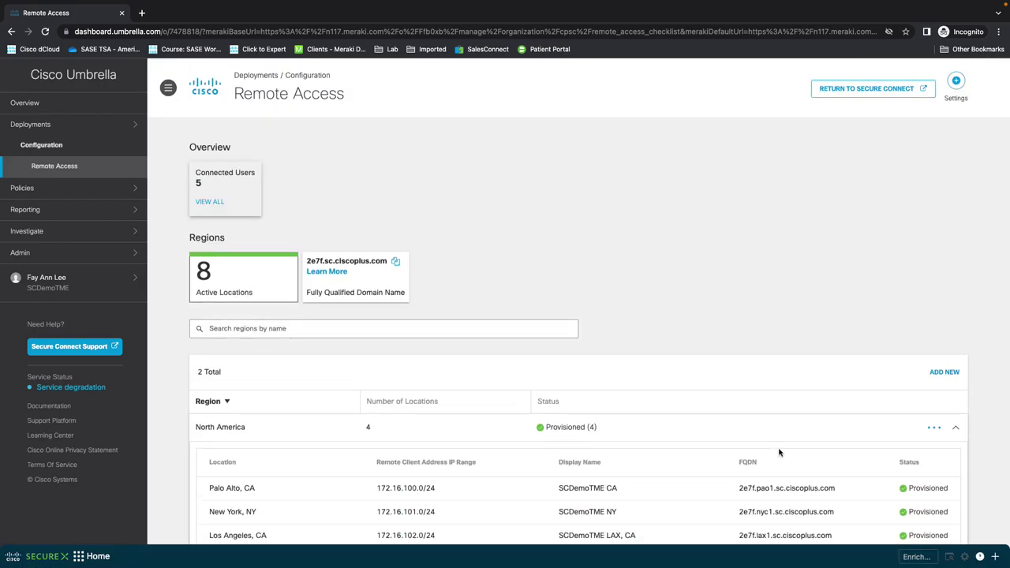
# Step: Check the Regions table and return to the Meraki Secure Connect Remote Access checklist
pyautogui.scroll(-1, 779, 452)
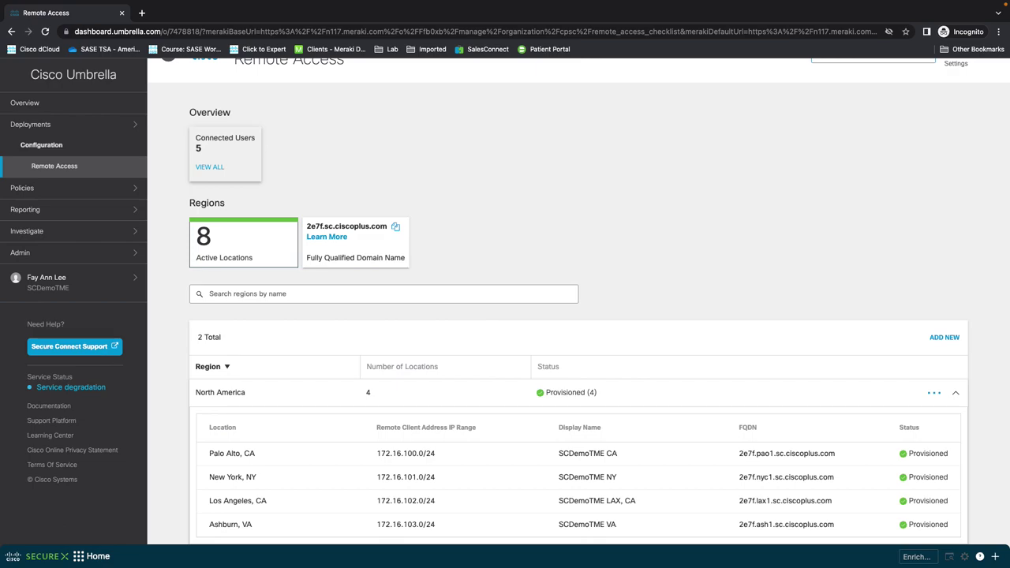
pyautogui.scroll(1, 342, 288)
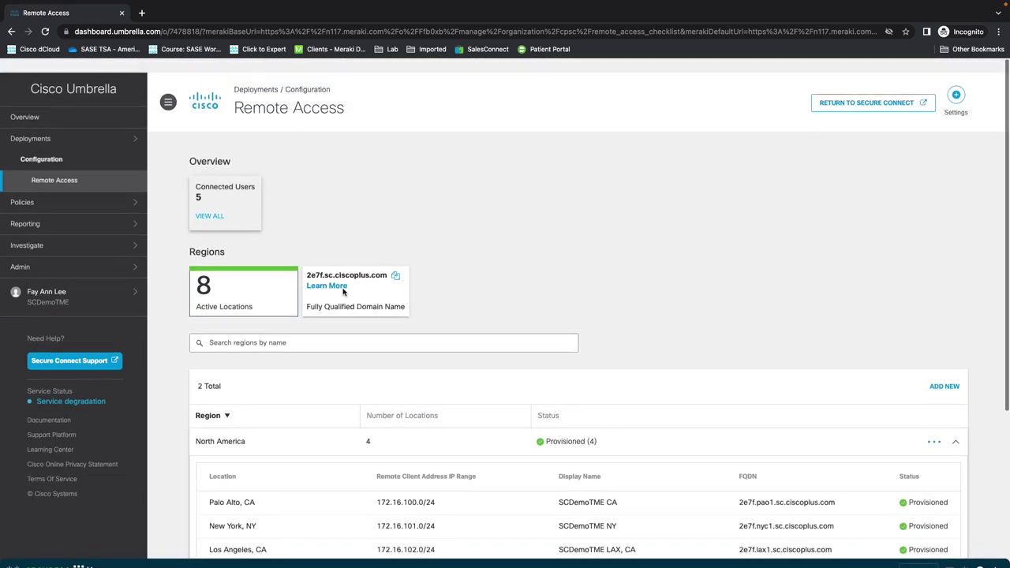
pyautogui.click(853, 91)
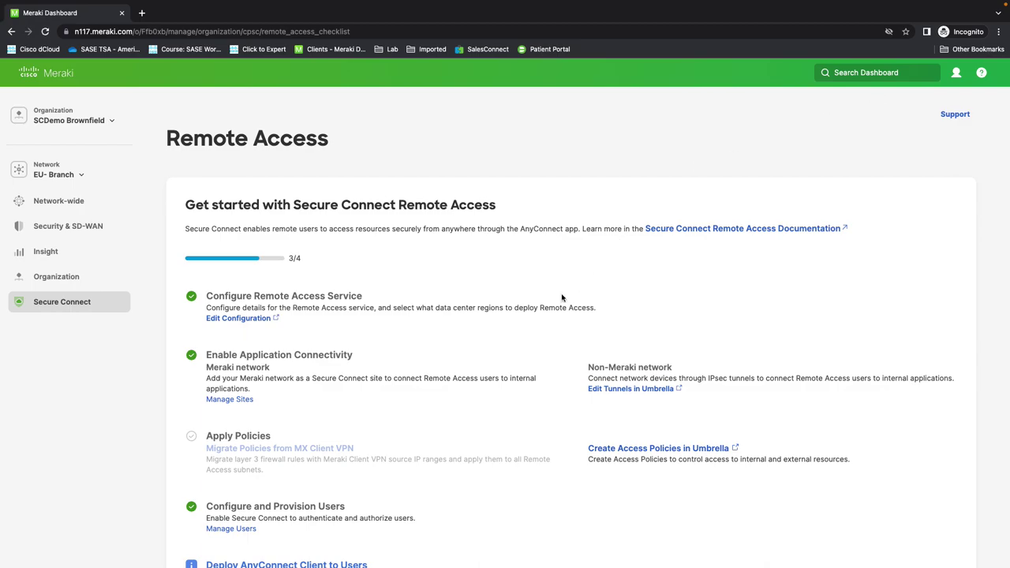
pyautogui.scroll(-1, 561, 295)
pyautogui.moveTo(95, 297)
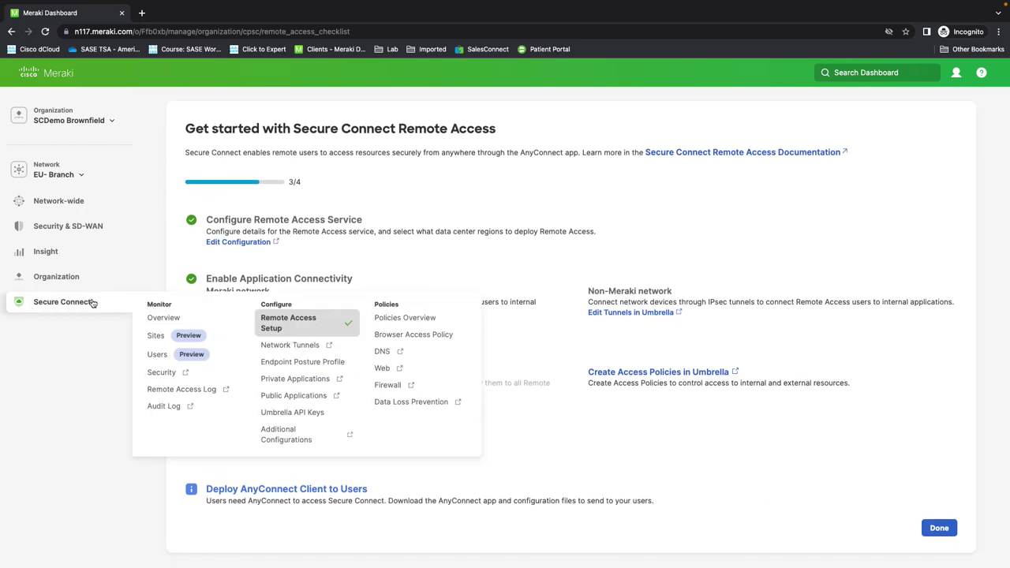
# Step: Browse the 12 private applications and show the Add options for an application or group
pyautogui.click(295, 384)
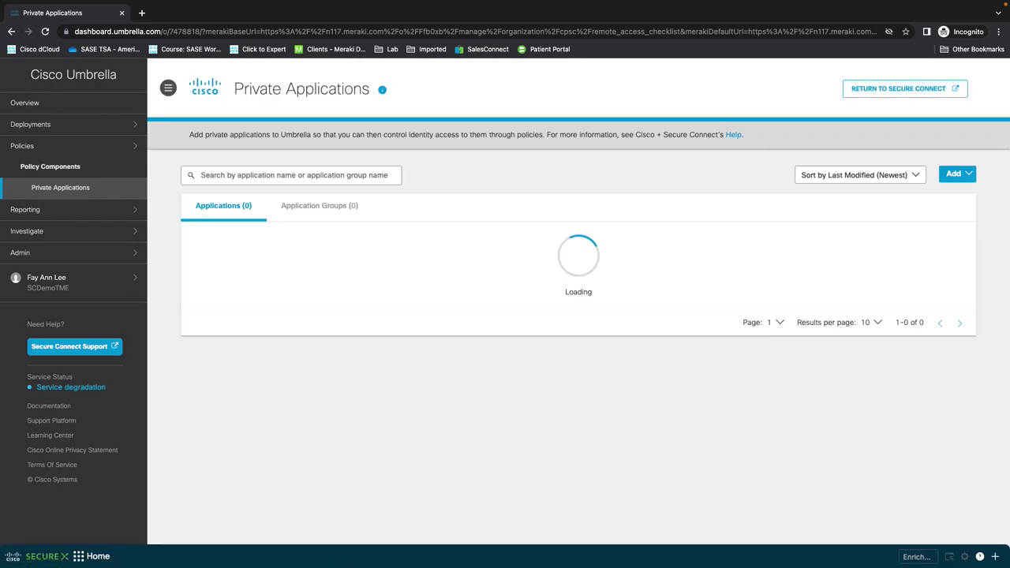
pyautogui.scroll(-5, 446, 273)
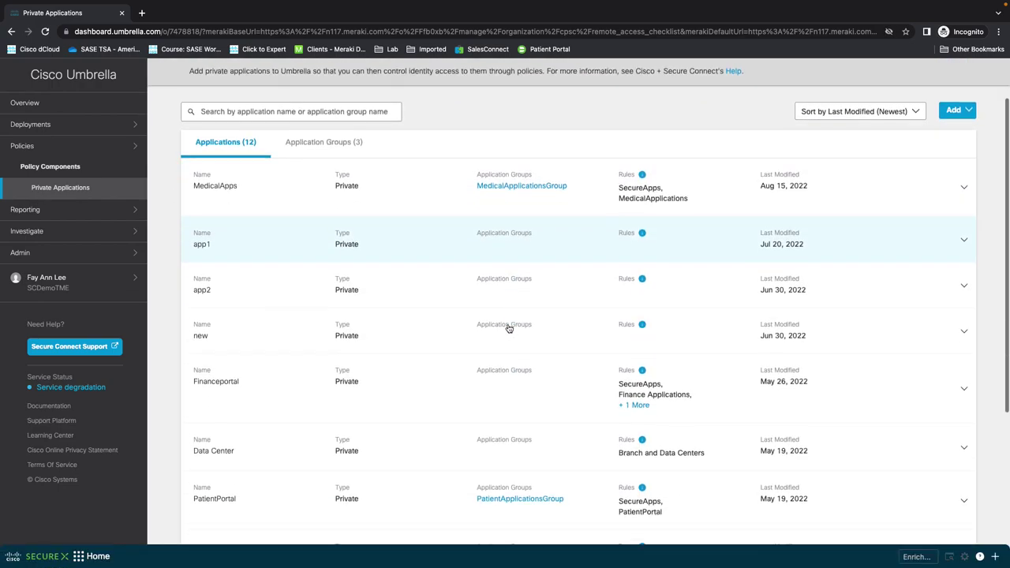
pyautogui.scroll(5, 440, 302)
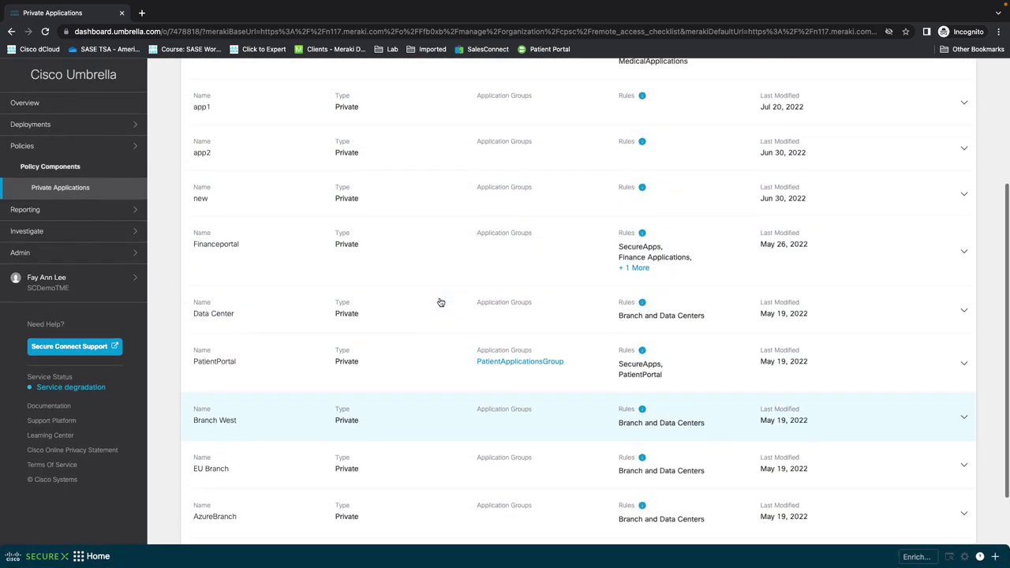
pyautogui.scroll(-1, 868, 229)
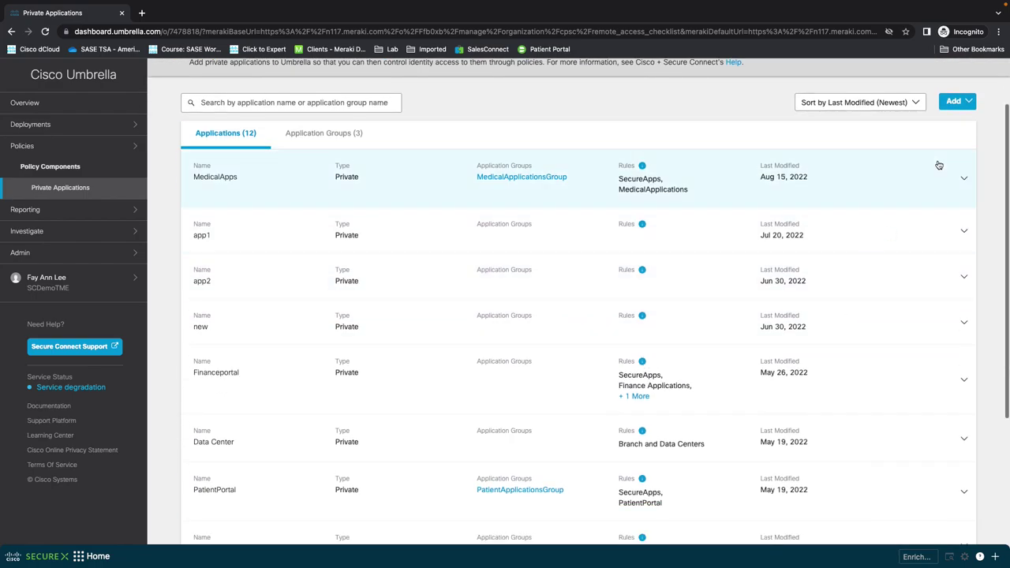
pyautogui.click(956, 103)
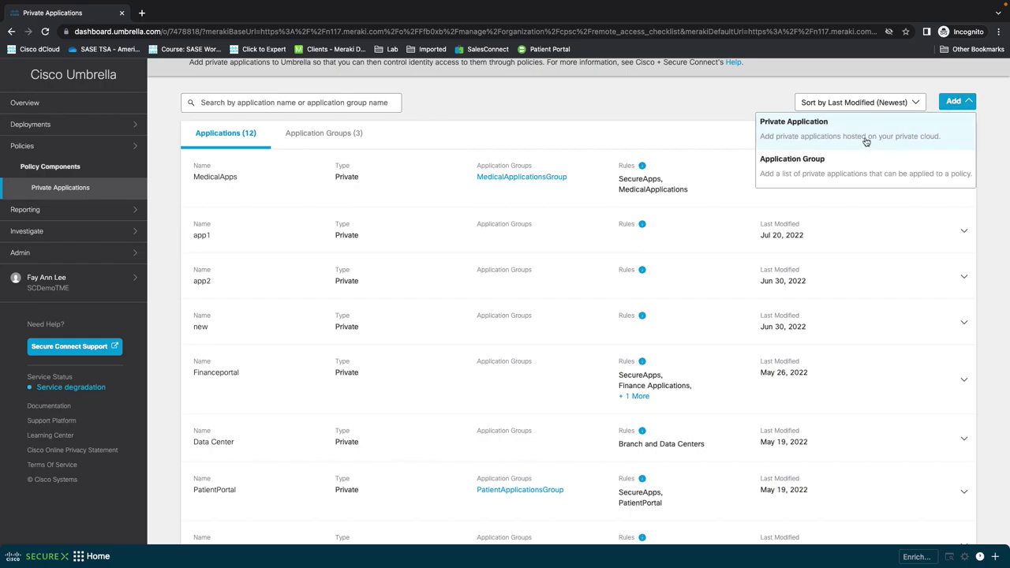
# Step: Start a new Private Application from the Add menu and scroll down through its blank form
pyautogui.click(864, 134)
pyautogui.scroll(-2, 532, 329)
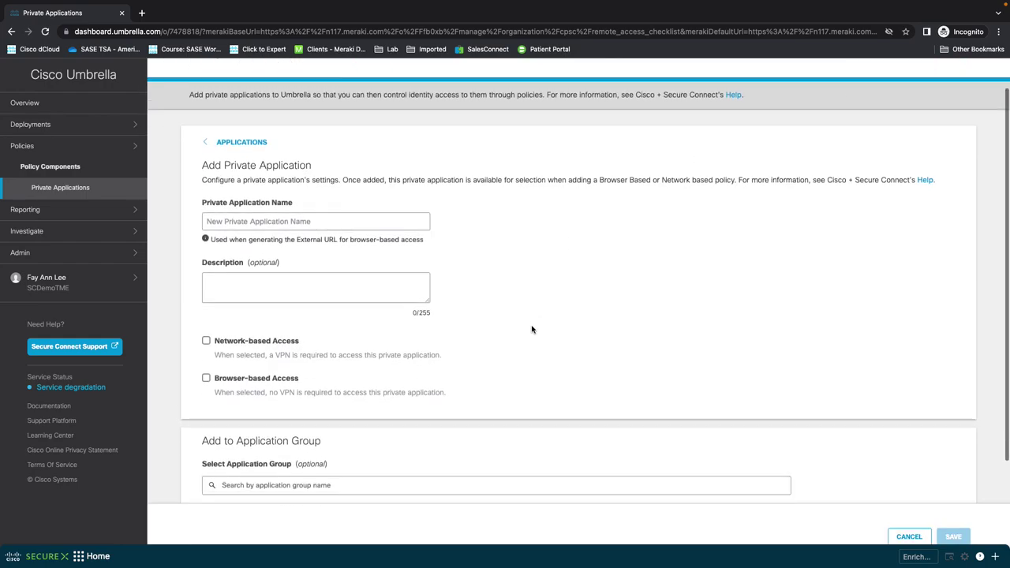
pyautogui.scroll(-1, 316, 227)
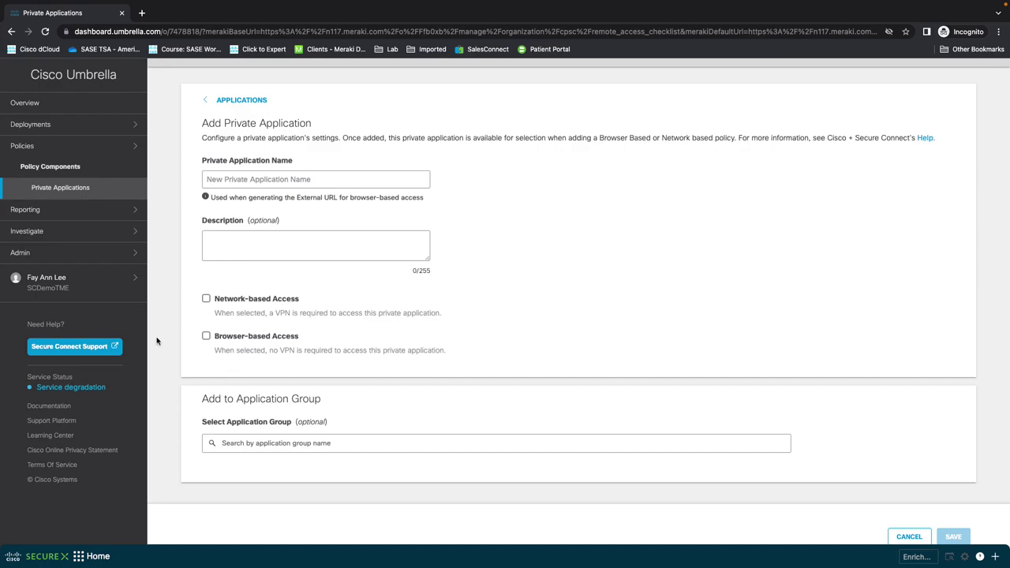
pyautogui.scroll(-2, 372, 257)
pyautogui.scroll(-2, 372, 258)
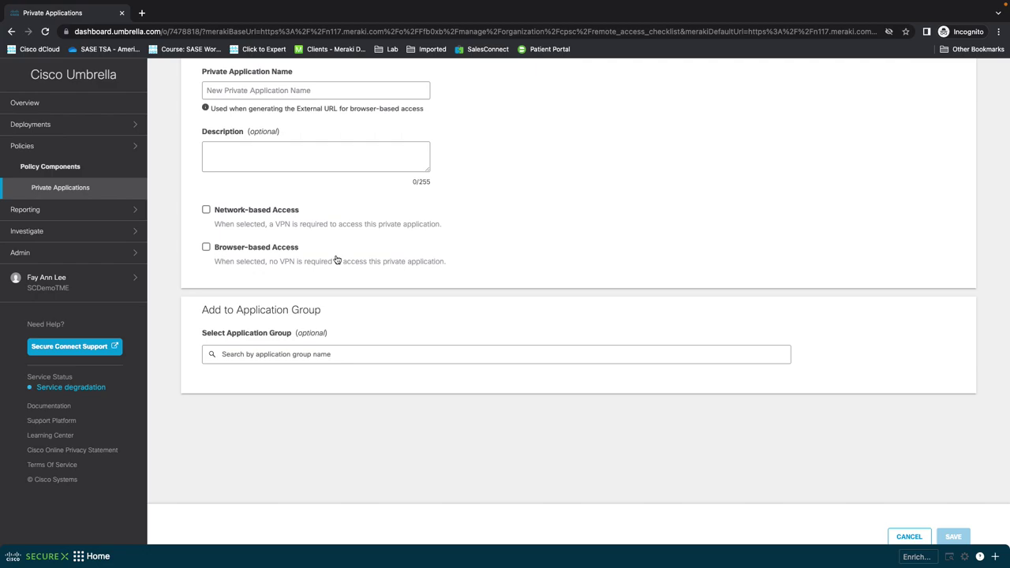
# Step: Compare the network-based and browser-based access options and scroll down the form
pyautogui.click(206, 210)
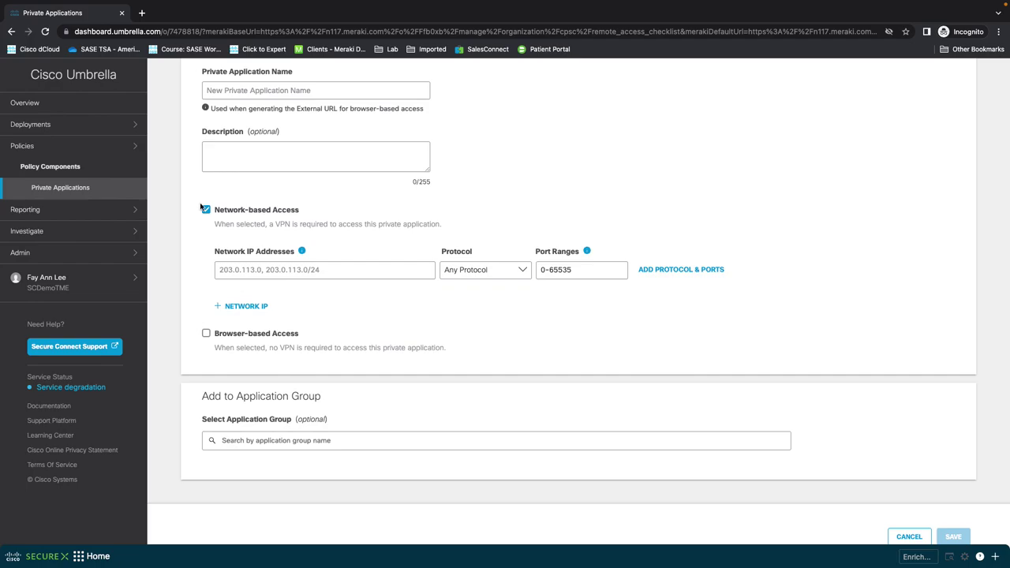
pyautogui.click(208, 335)
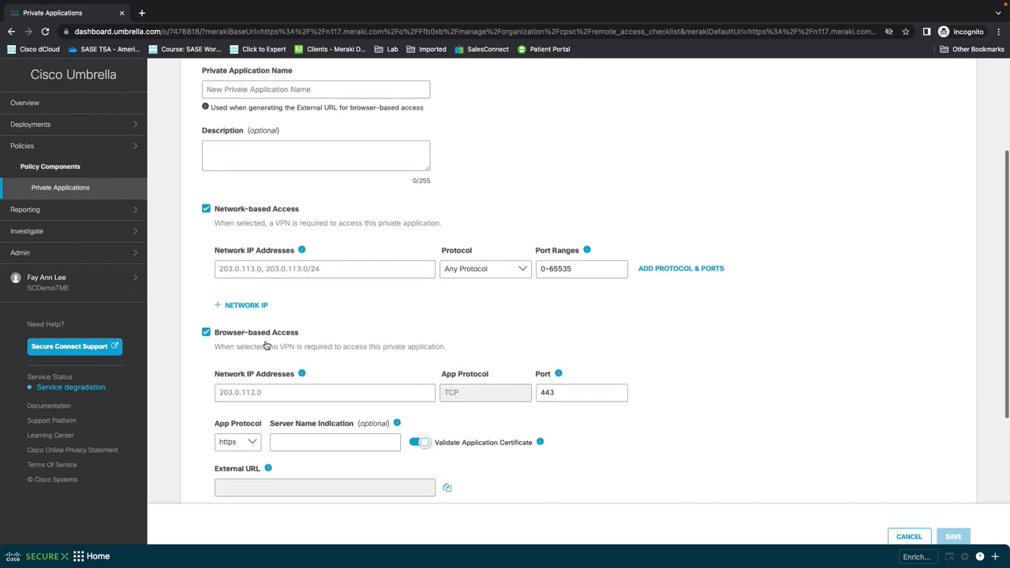
pyautogui.scroll(-1, 268, 344)
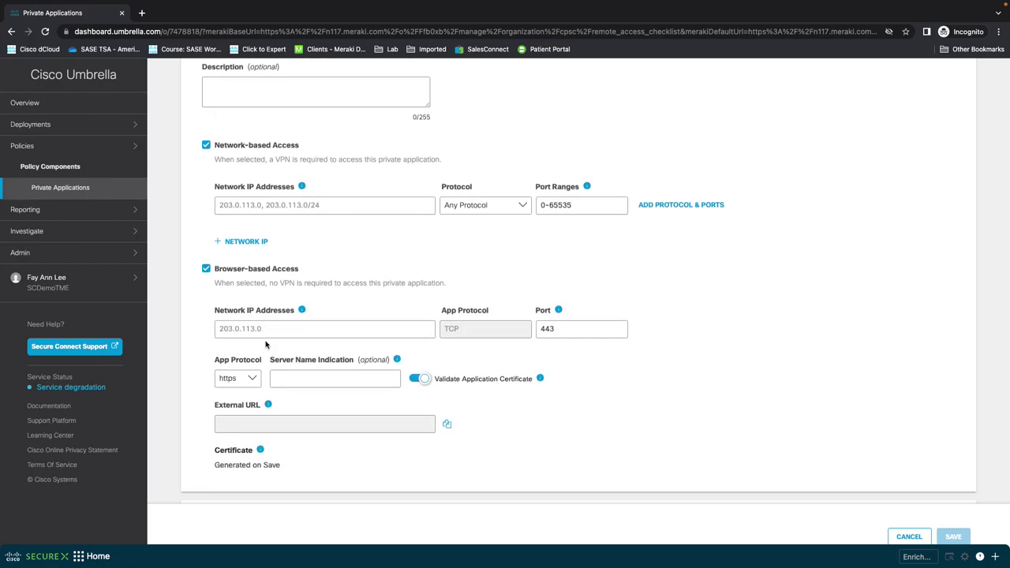
pyautogui.scroll(-1, 266, 344)
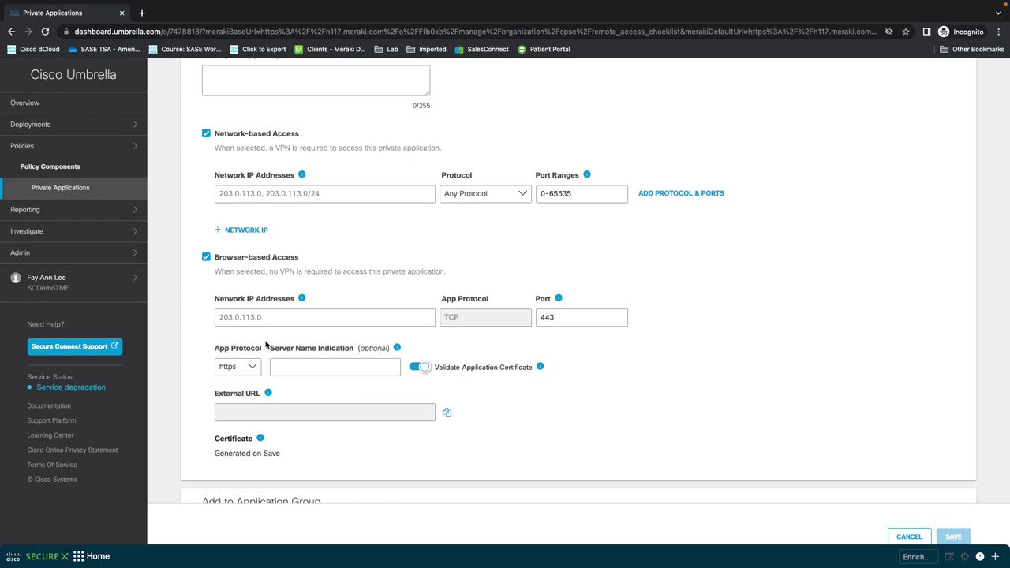
pyautogui.scroll(-1, 266, 344)
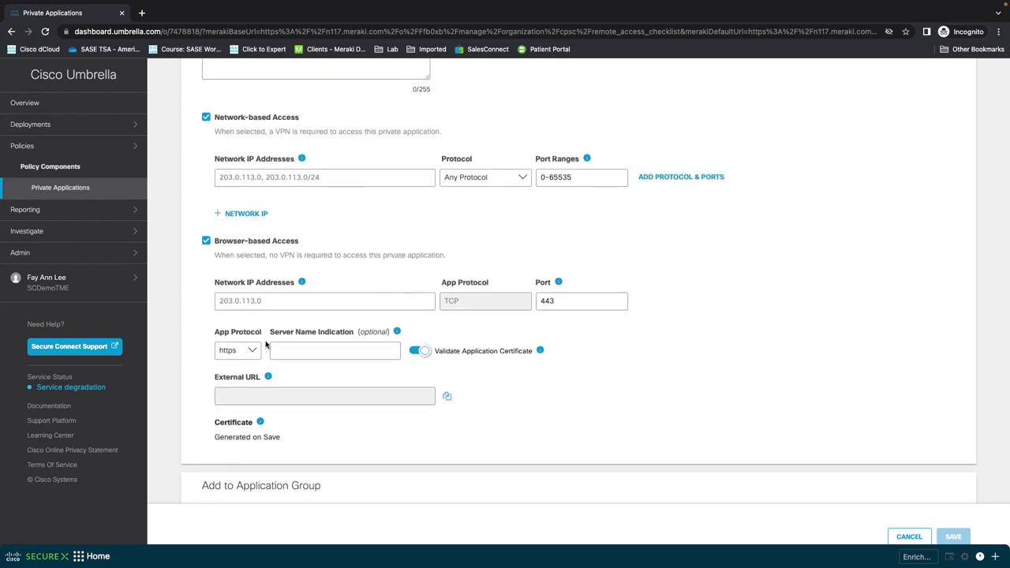
pyautogui.scroll(-2, 266, 344)
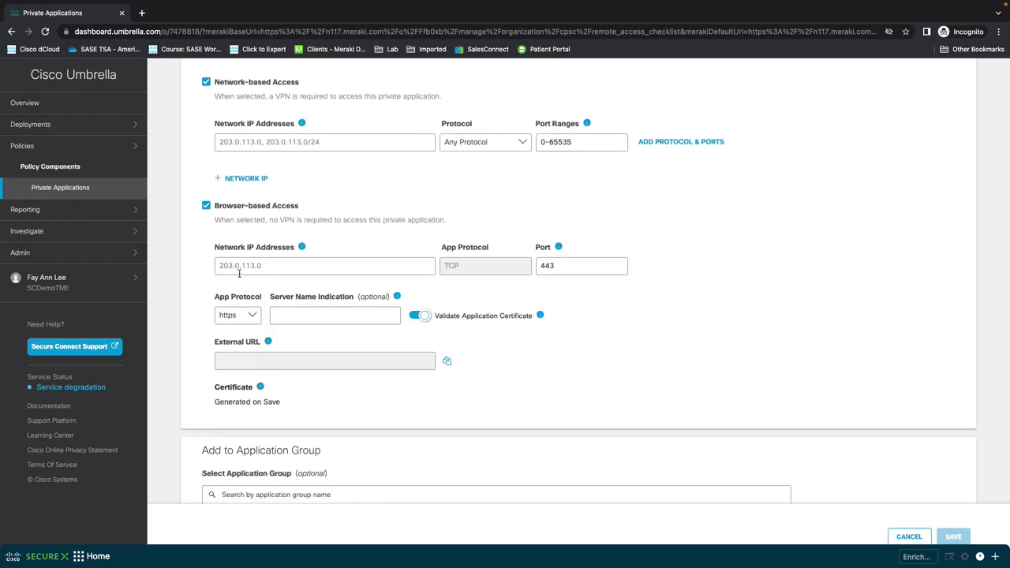
pyautogui.scroll(-1, 315, 282)
# Step: Finish reviewing the application form and go to Policies > Firewall Policy
pyautogui.moveTo(240, 326)
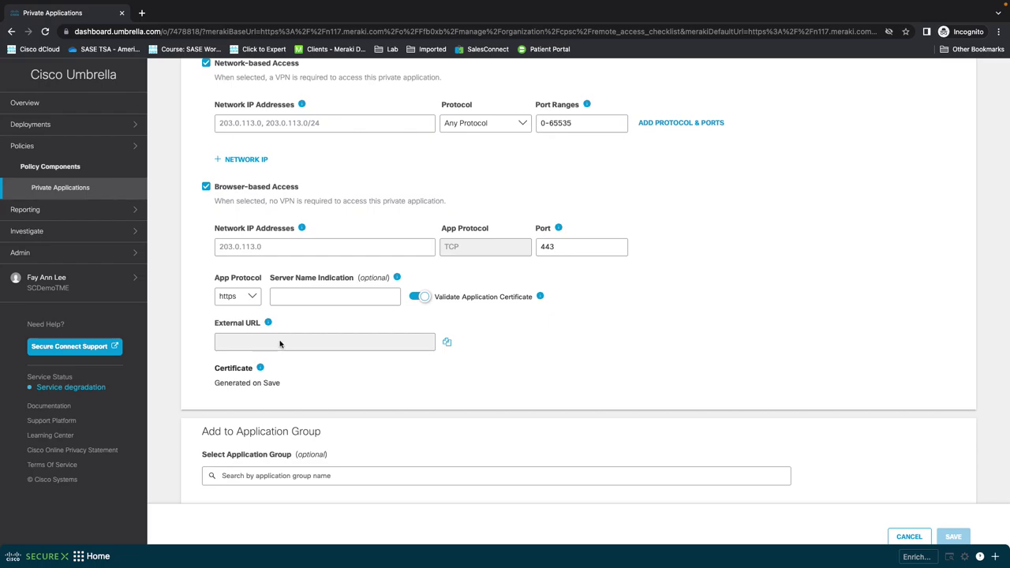
pyautogui.scroll(-2, 280, 345)
pyautogui.scroll(-1, 279, 341)
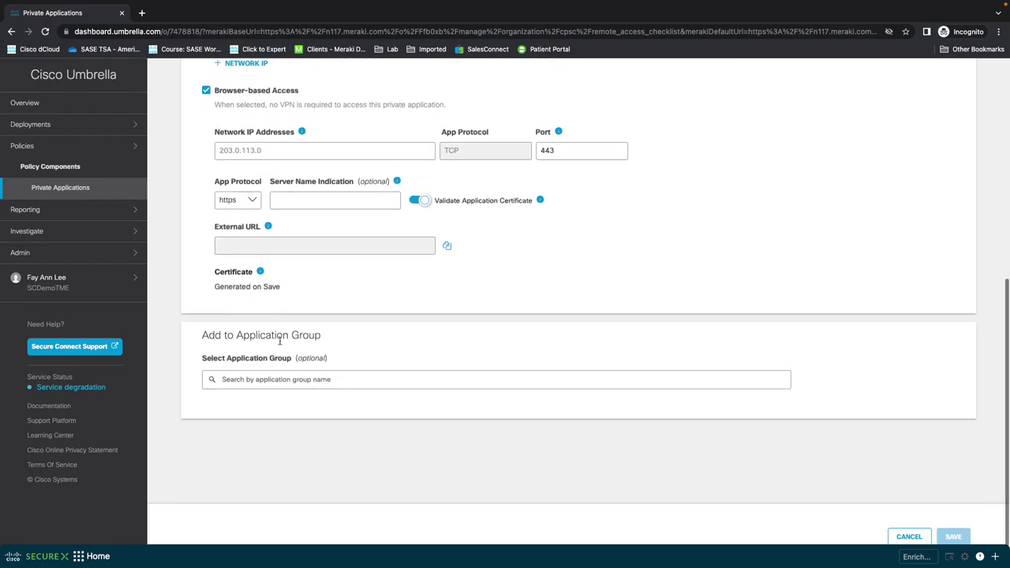
pyautogui.scroll(7, 374, 311)
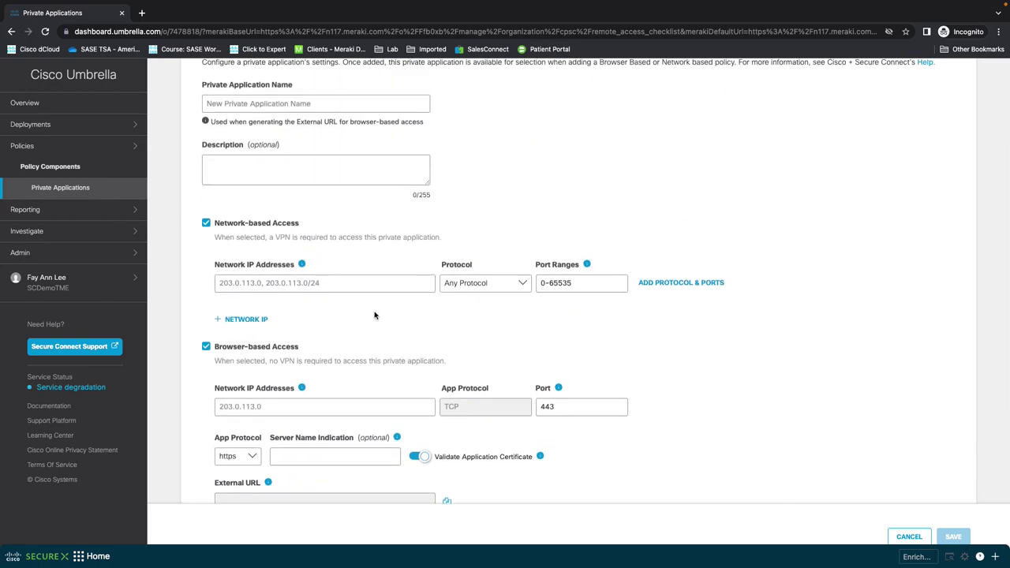
pyautogui.scroll(3, 375, 315)
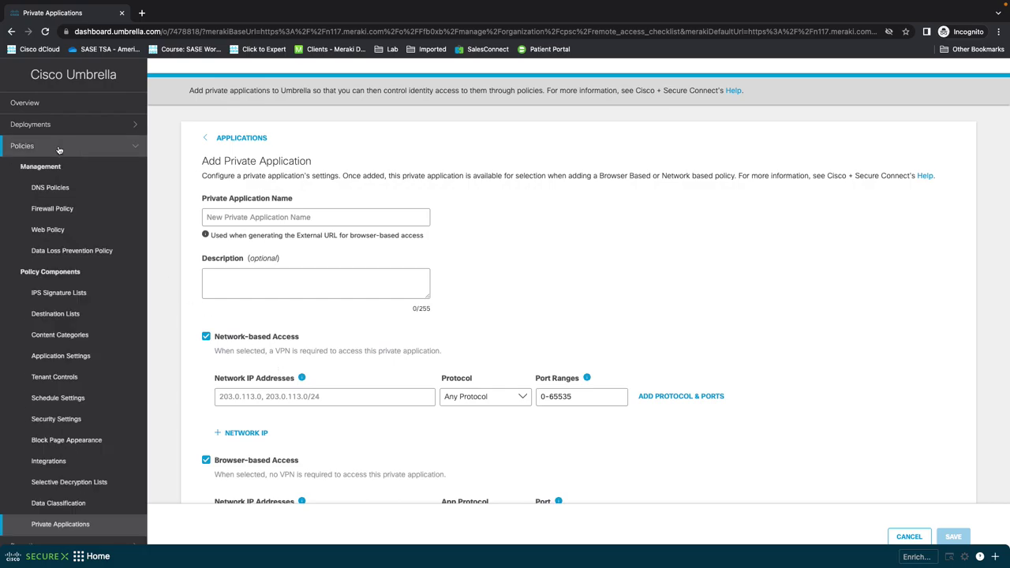
pyautogui.click(74, 211)
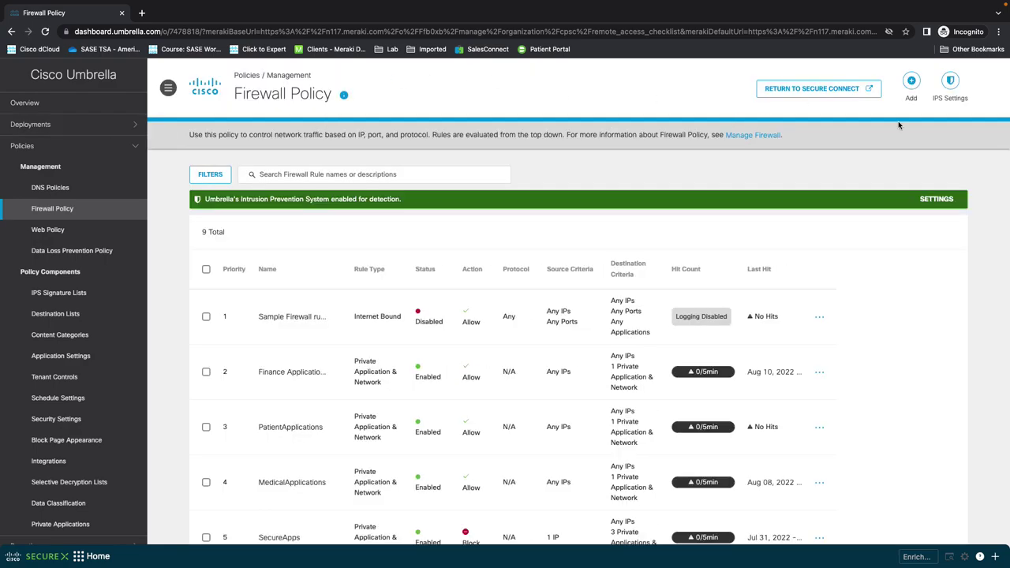
# Step: Review the nine firewall rules, then start a new firewall rule
pyautogui.scroll(-1, 823, 304)
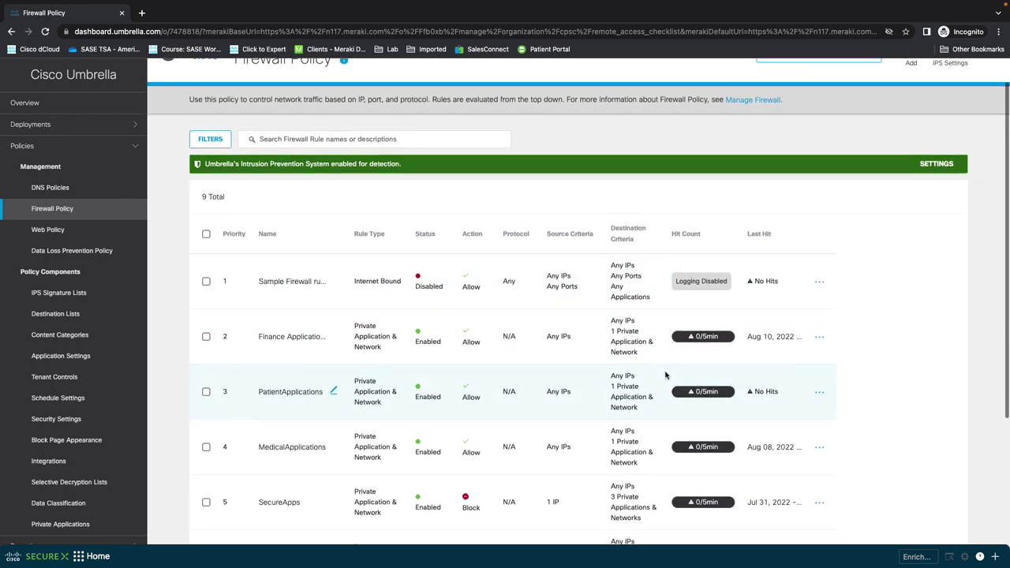
pyautogui.scroll(-4, 665, 378)
pyautogui.scroll(-2, 532, 421)
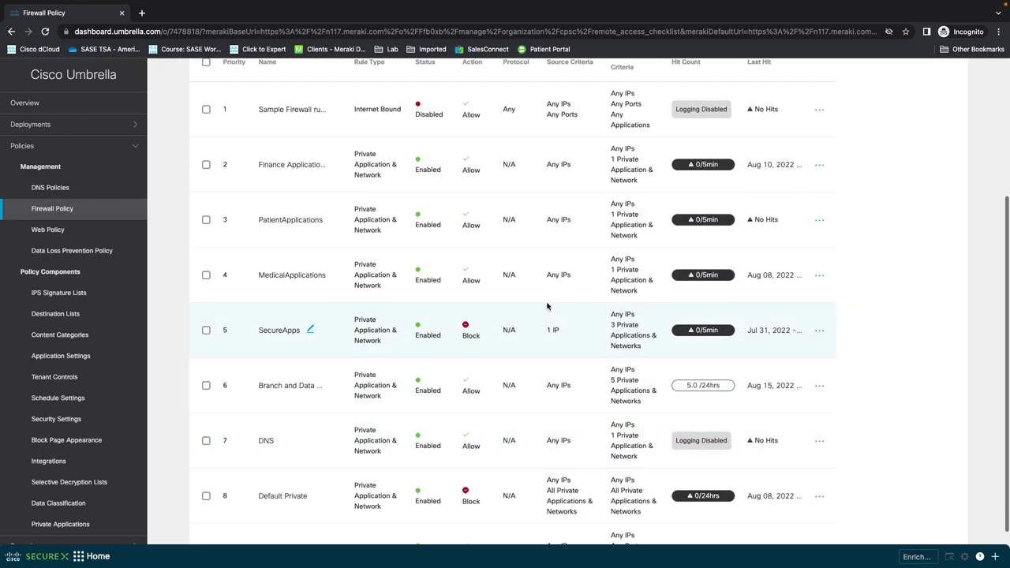
pyautogui.scroll(-2, 431, 355)
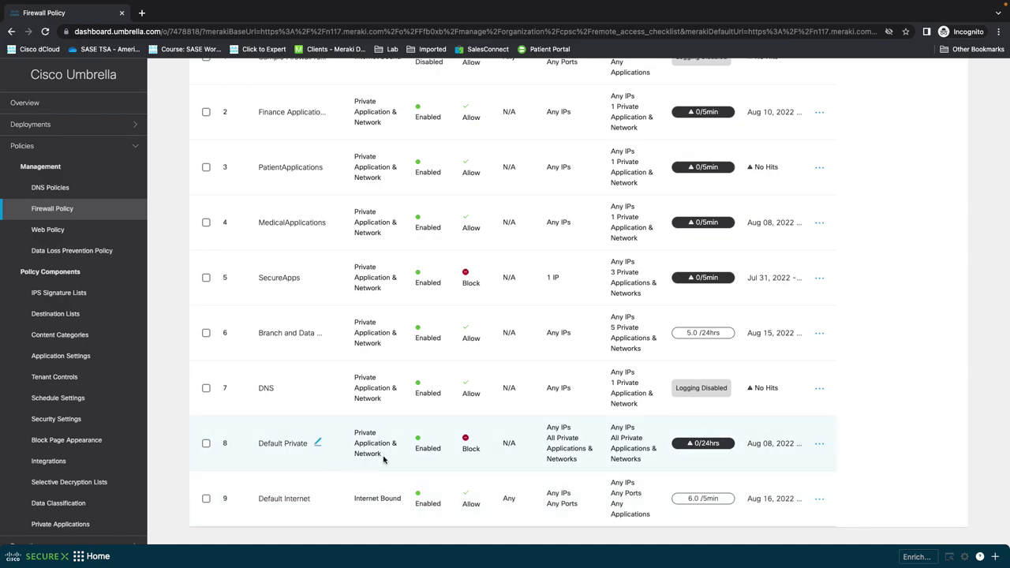
pyautogui.scroll(5, 550, 400)
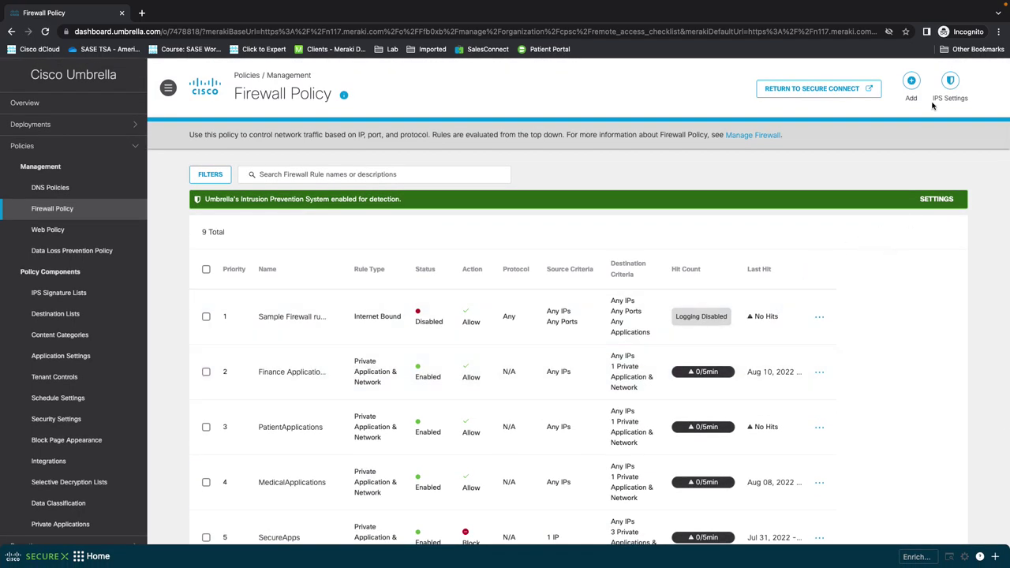
pyautogui.click(912, 87)
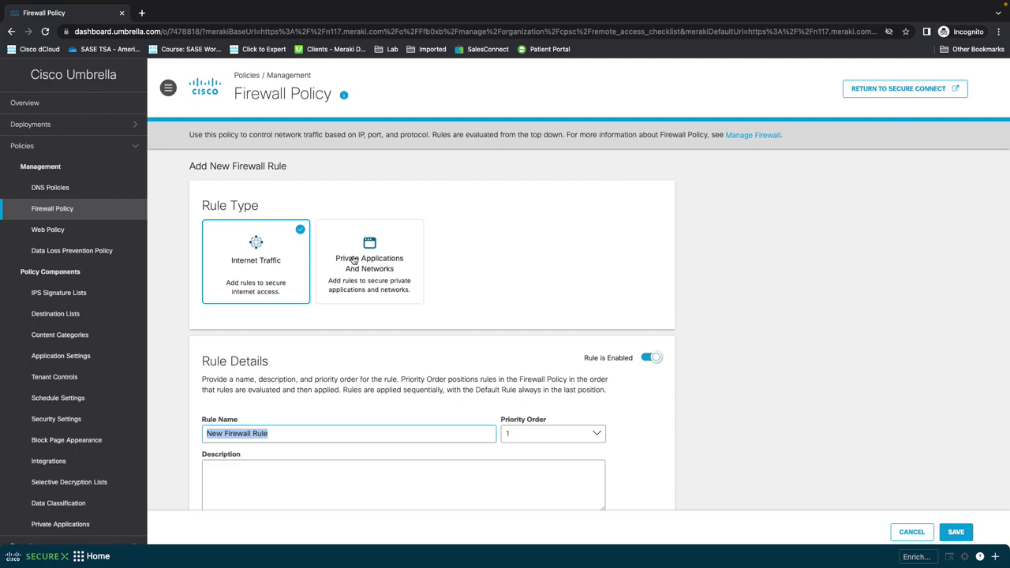
# Step: Make the new rule cover Private Applications And Networks, keeping the Allow action
pyautogui.click(377, 262)
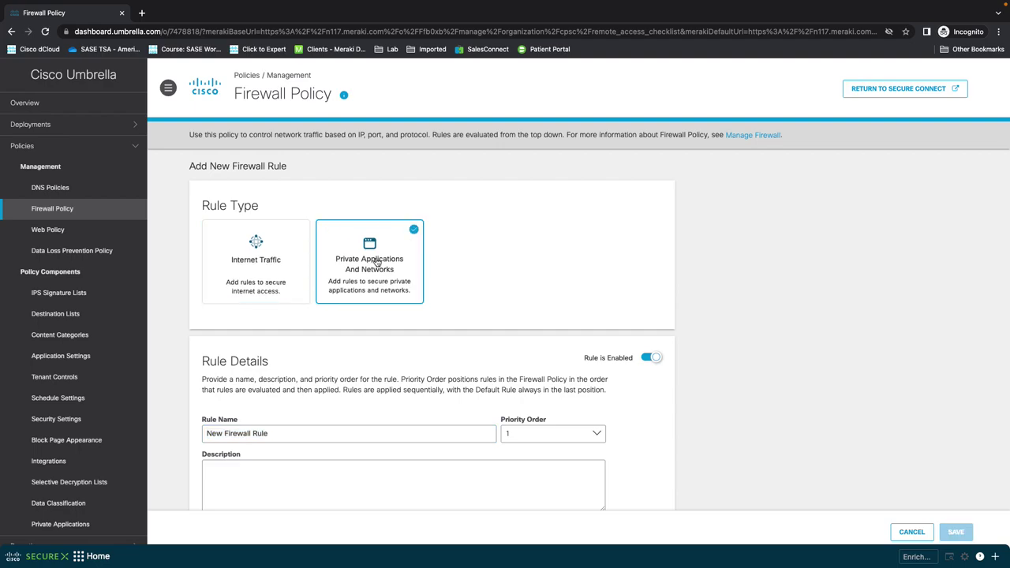
pyautogui.scroll(-4, 377, 322)
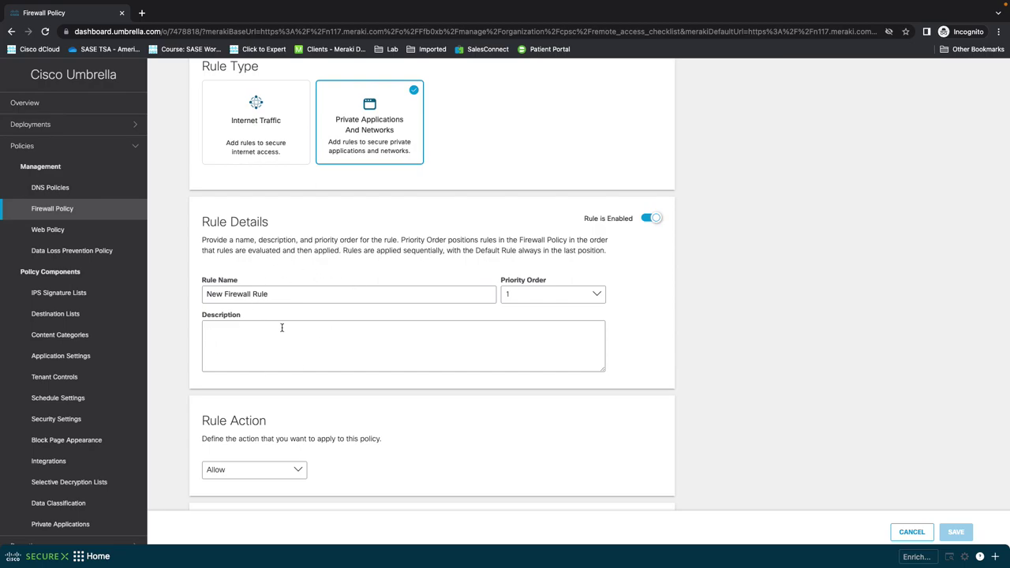
pyautogui.scroll(-5, 306, 314)
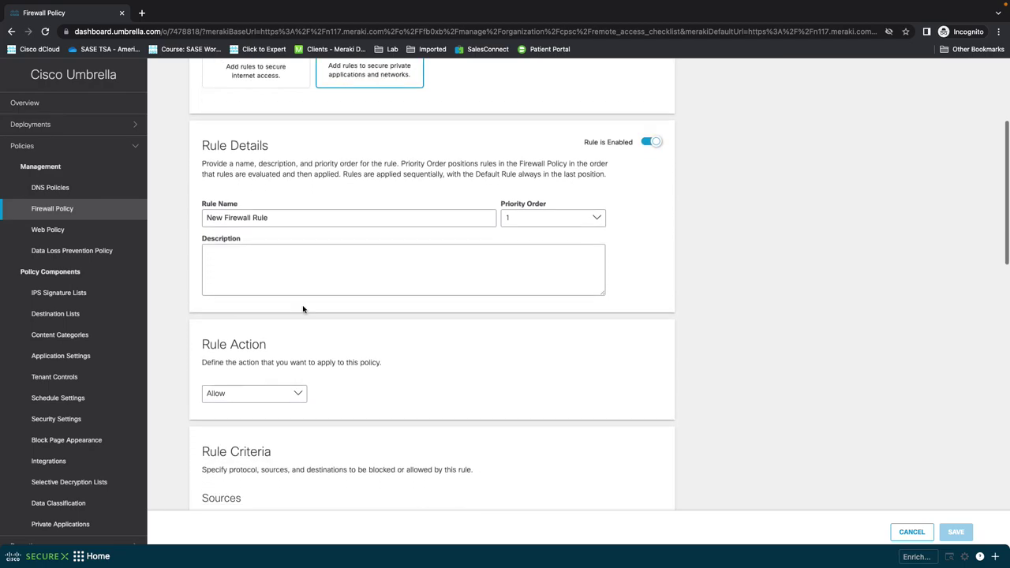
pyautogui.click(295, 300)
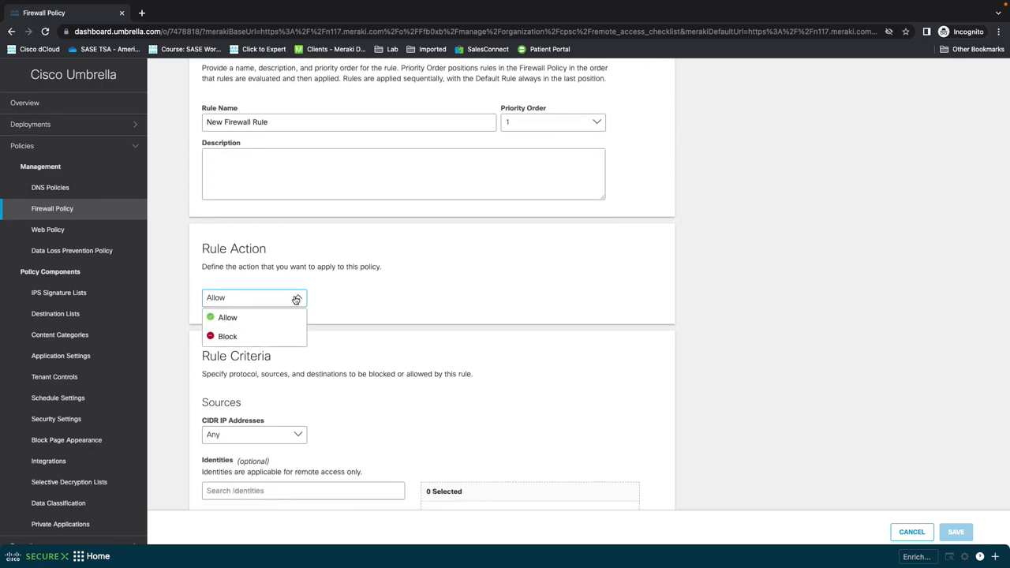
pyautogui.click(372, 291)
# Step: Browse the AD groups available as rule sources
pyautogui.scroll(-3, 372, 296)
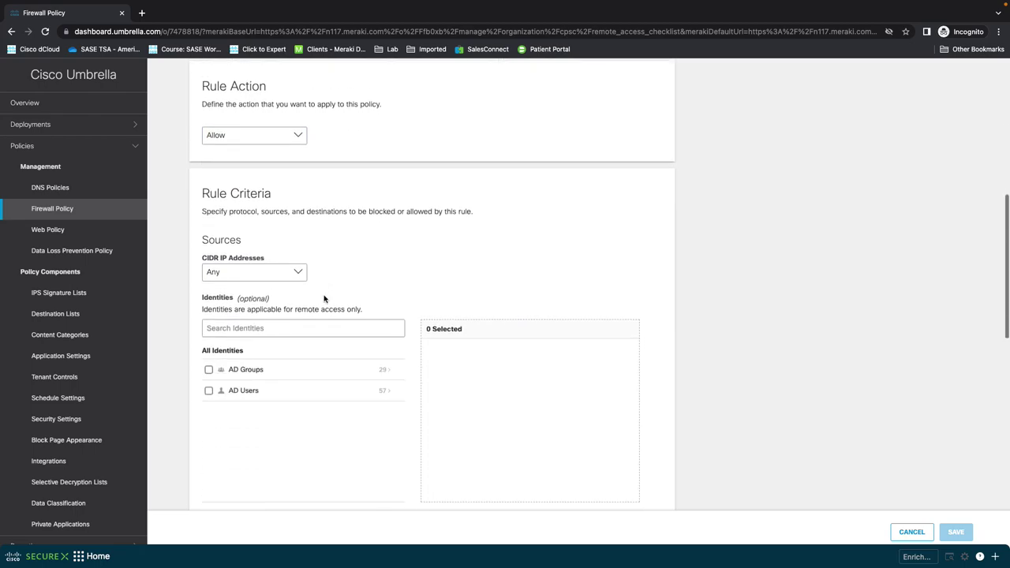
pyautogui.scroll(-2, 323, 298)
pyautogui.scroll(-2, 305, 334)
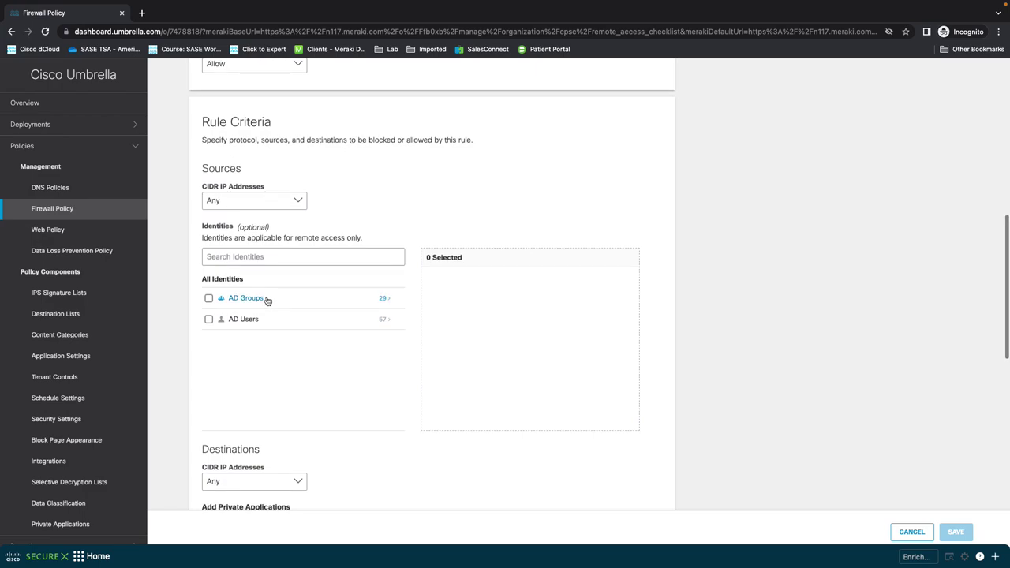
pyautogui.click(381, 299)
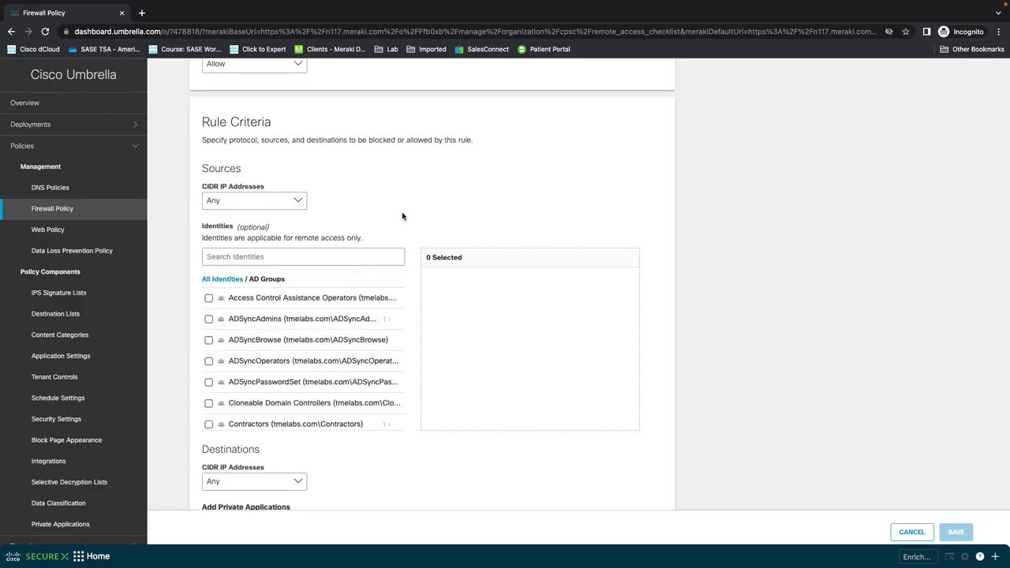
pyautogui.click(220, 279)
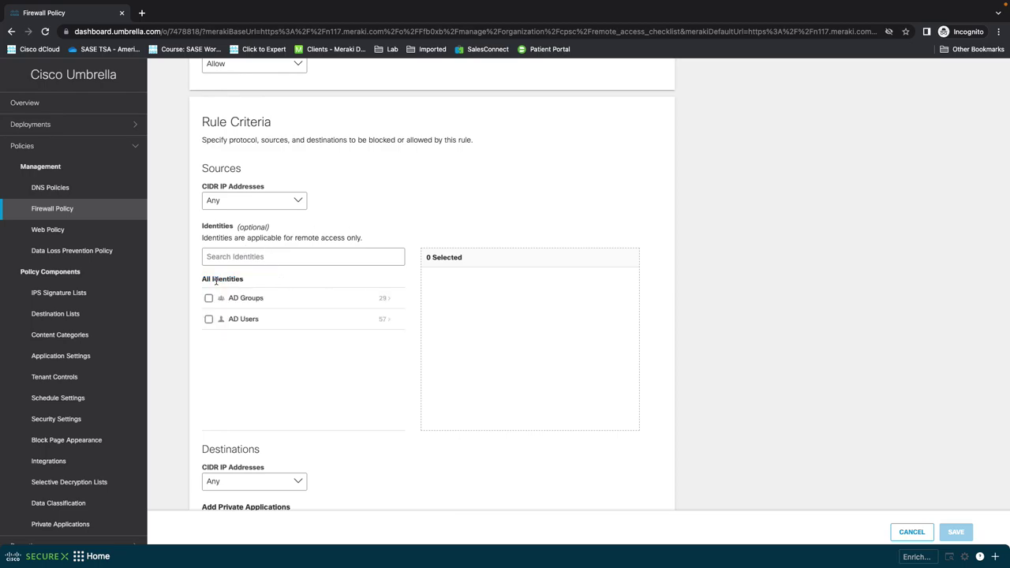
# Step: Browse the Private Applications destinations, then cancel the draft firewall rule
pyautogui.scroll(-1, 248, 329)
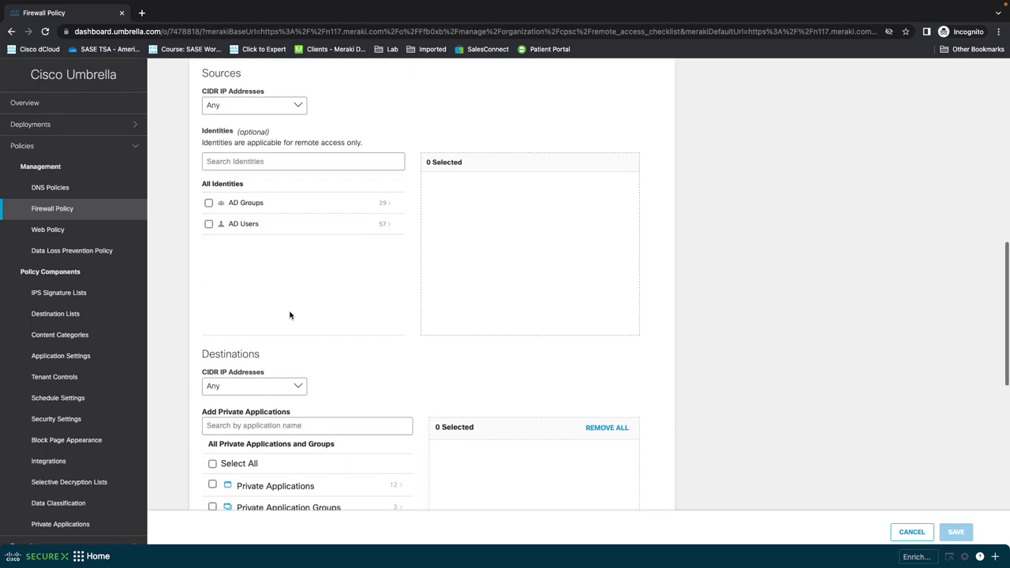
pyautogui.scroll(-2, 289, 315)
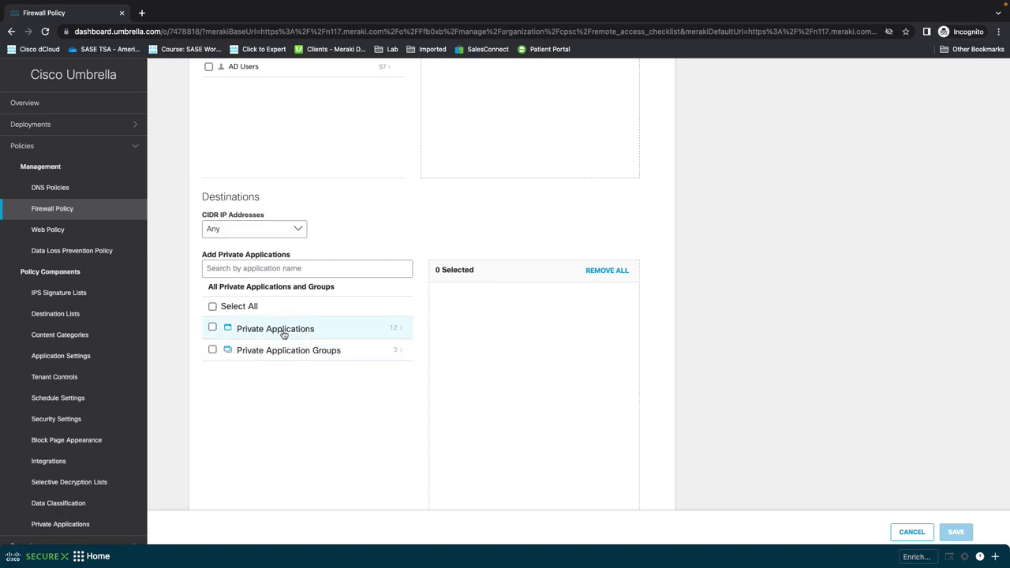
pyautogui.click(395, 333)
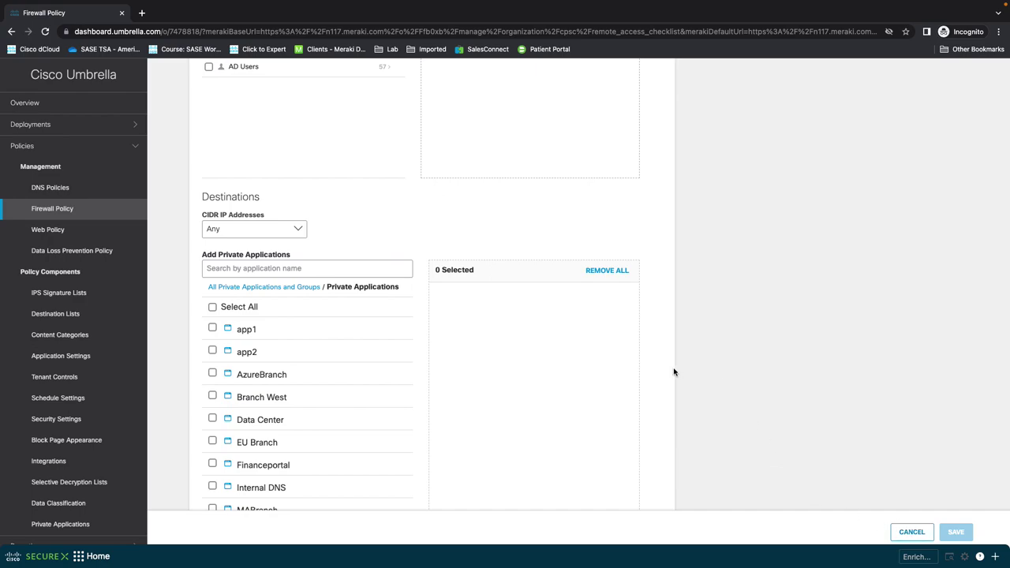
pyautogui.click(913, 532)
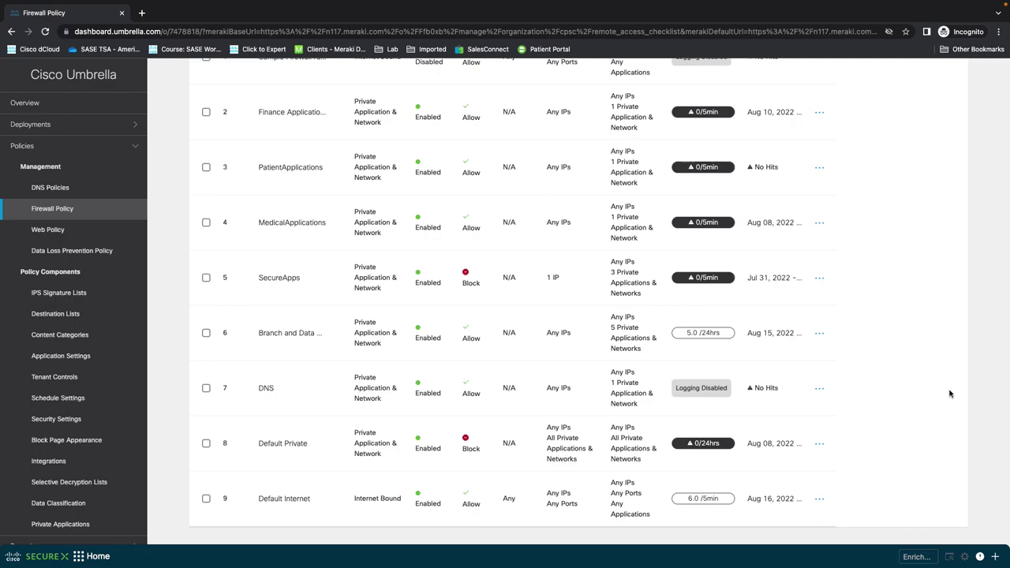
# Step: Return from Firewall Policy to the Meraki Secure Connect remote access page
pyautogui.scroll(5, 949, 392)
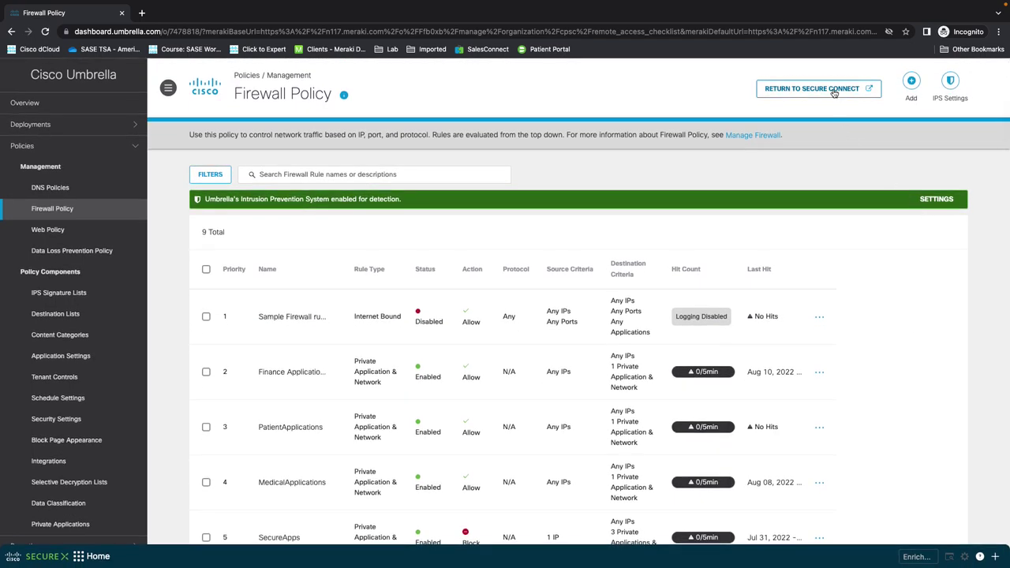
pyautogui.click(834, 93)
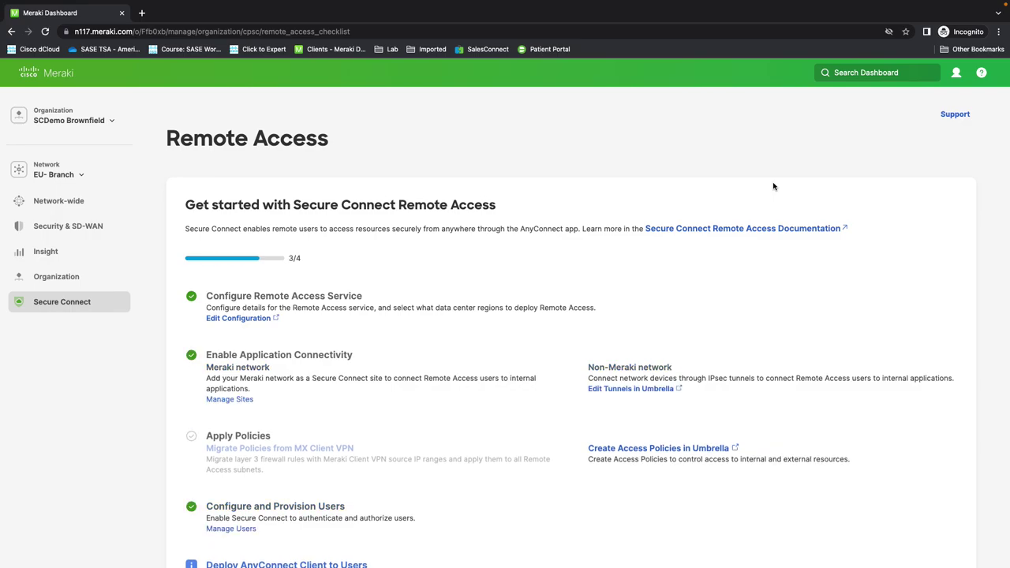
# Step: Go to Secure Connect > Policies > Browser Access Policy in Meraki Dashboard
pyautogui.scroll(-1, 744, 163)
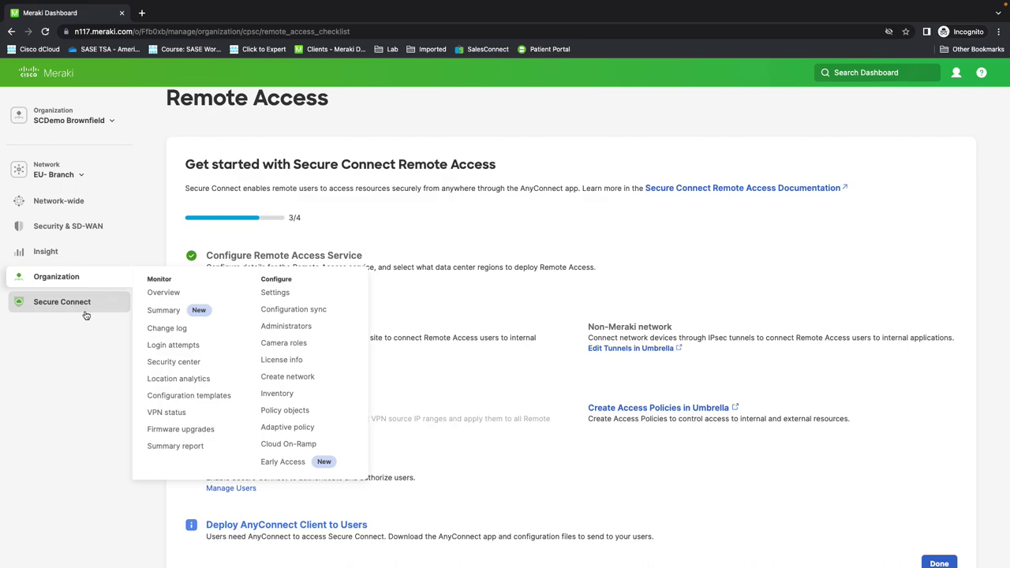
pyautogui.moveTo(76, 311)
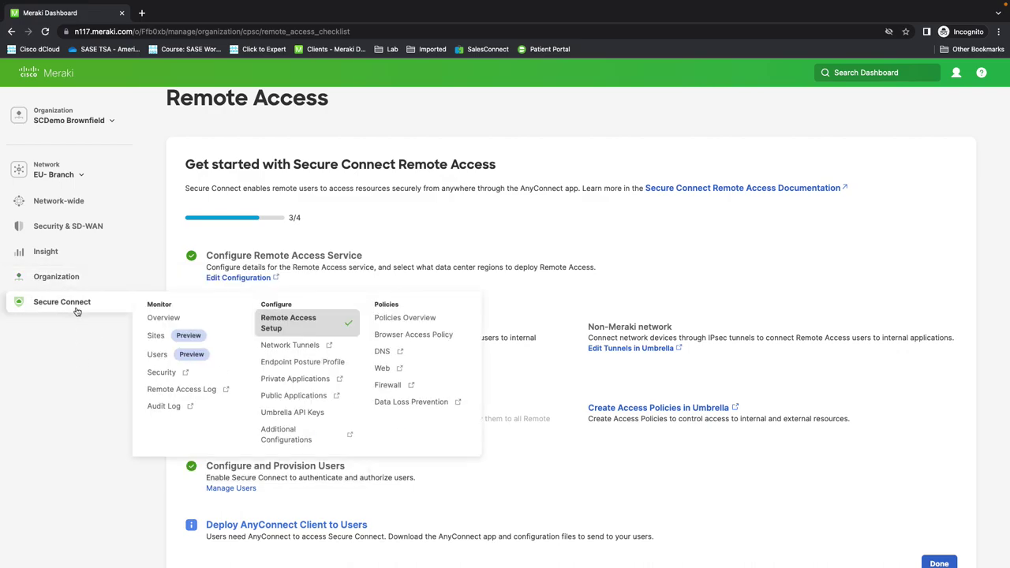
pyautogui.click(416, 342)
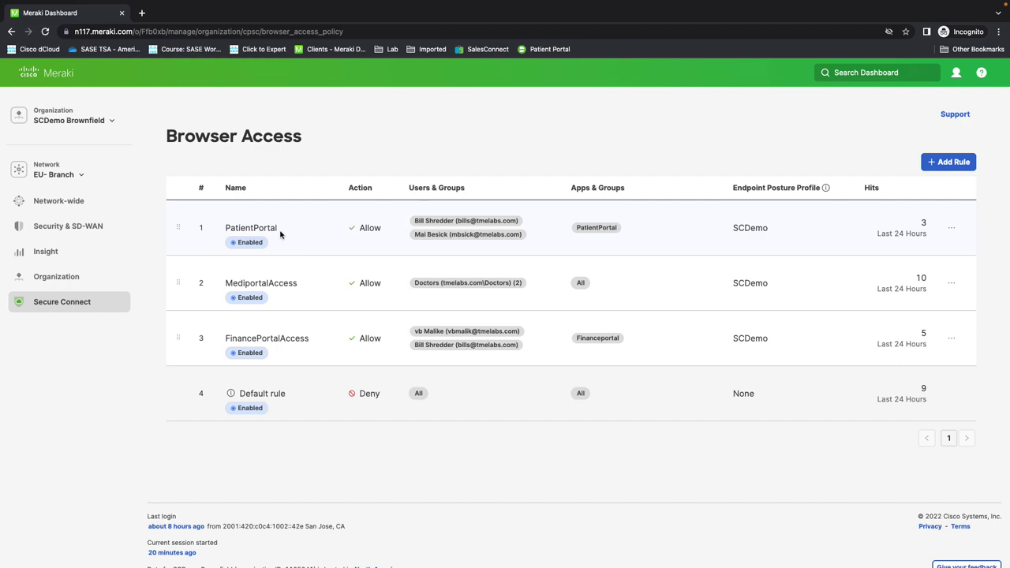
# Step: Add a new browser access rule and review its action, user and application options
pyautogui.click(966, 166)
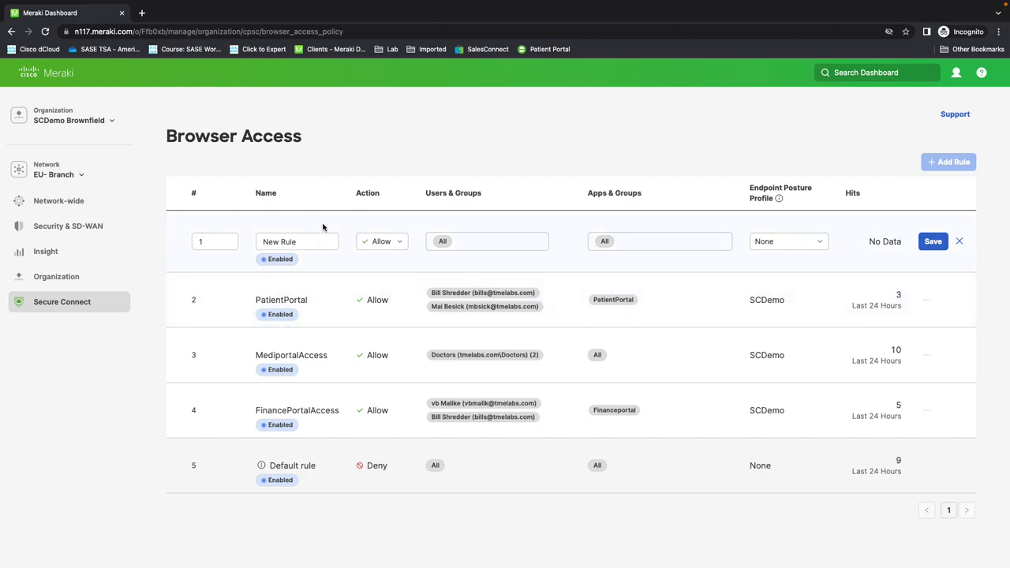
pyautogui.click(399, 251)
pyautogui.click(495, 244)
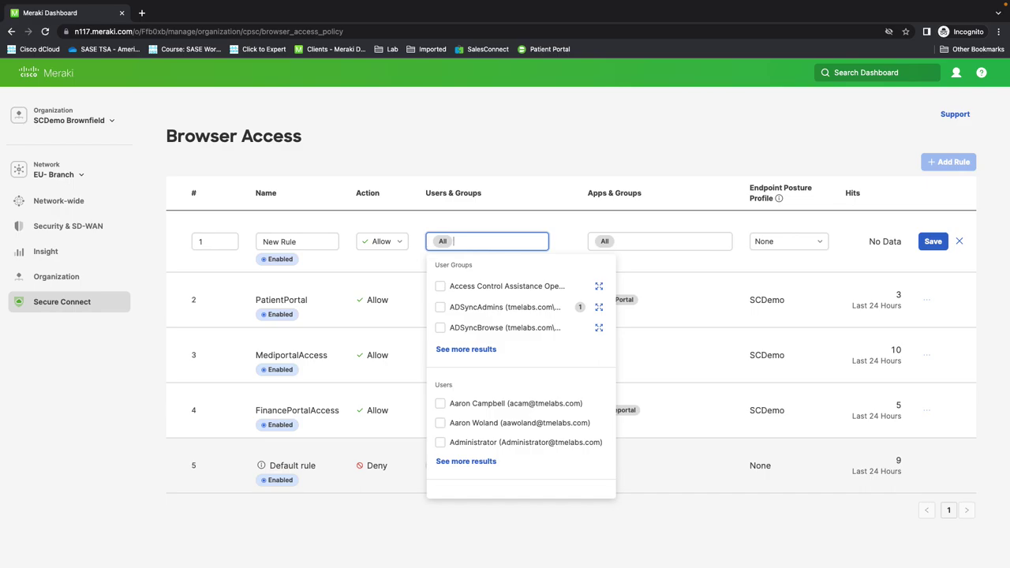
pyautogui.click(668, 245)
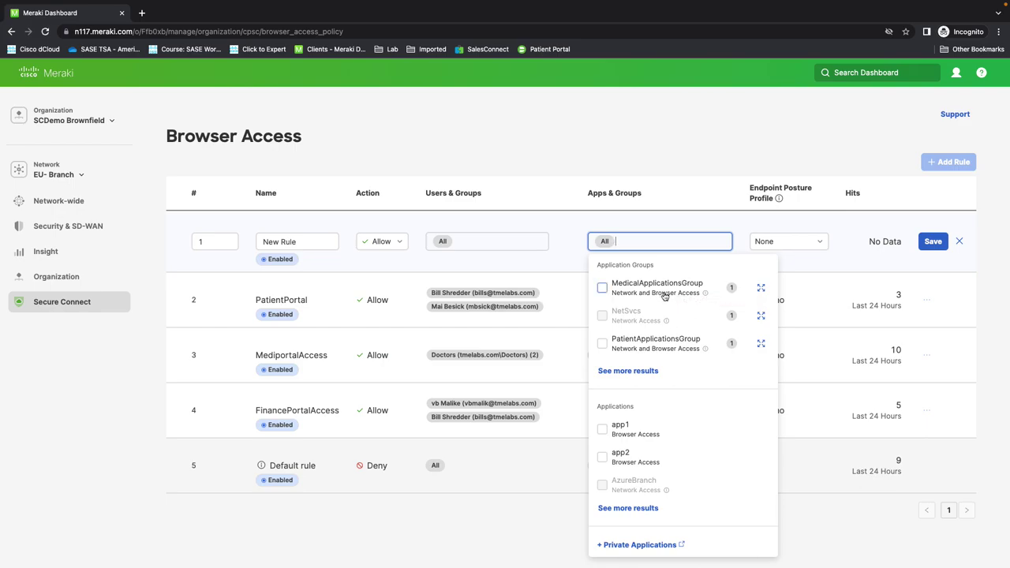
# Step: Leave the endpoint posture profile at None and discard the new rule
pyautogui.click(798, 244)
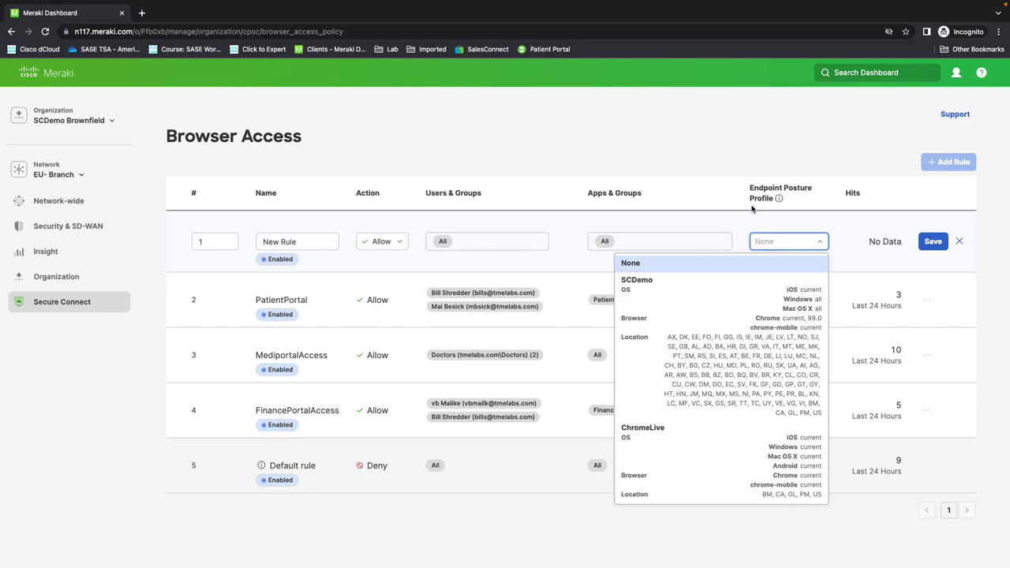
pyautogui.moveTo(779, 199)
pyautogui.click(810, 205)
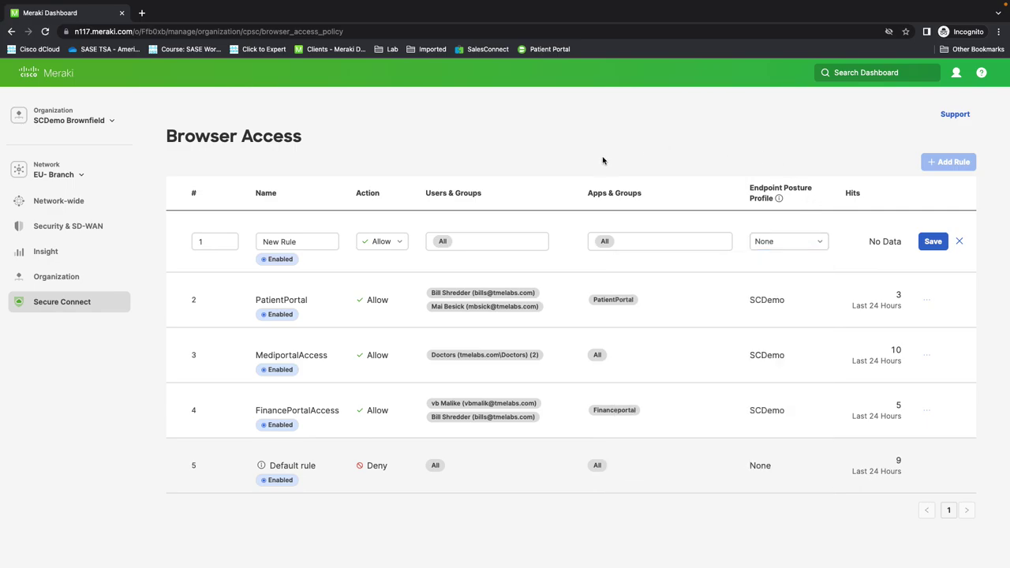
pyautogui.click(959, 243)
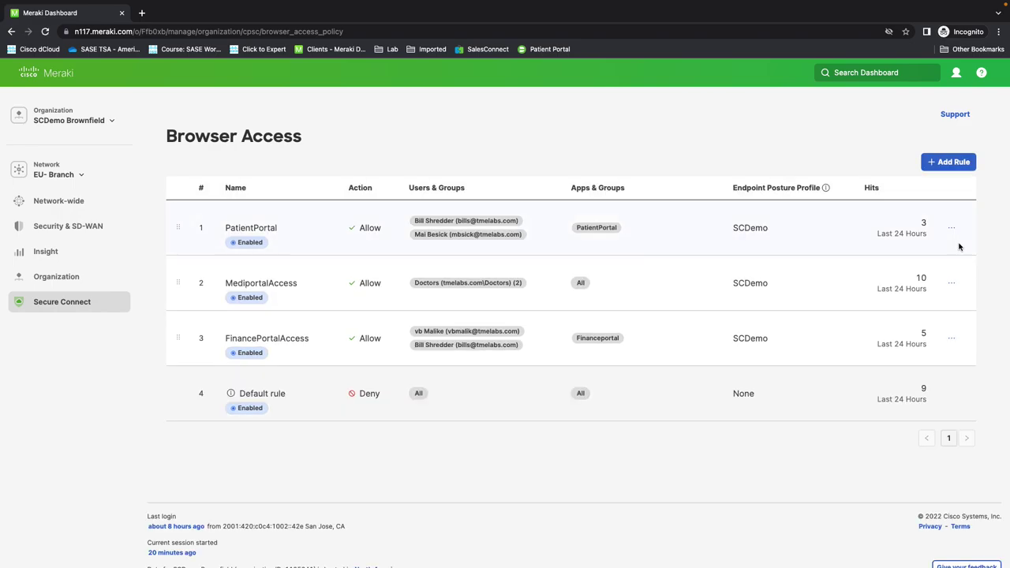
# Step: Open Secure Connect > Endpoint Posture Profile and start a new profile with Add Profile
pyautogui.moveTo(60, 305)
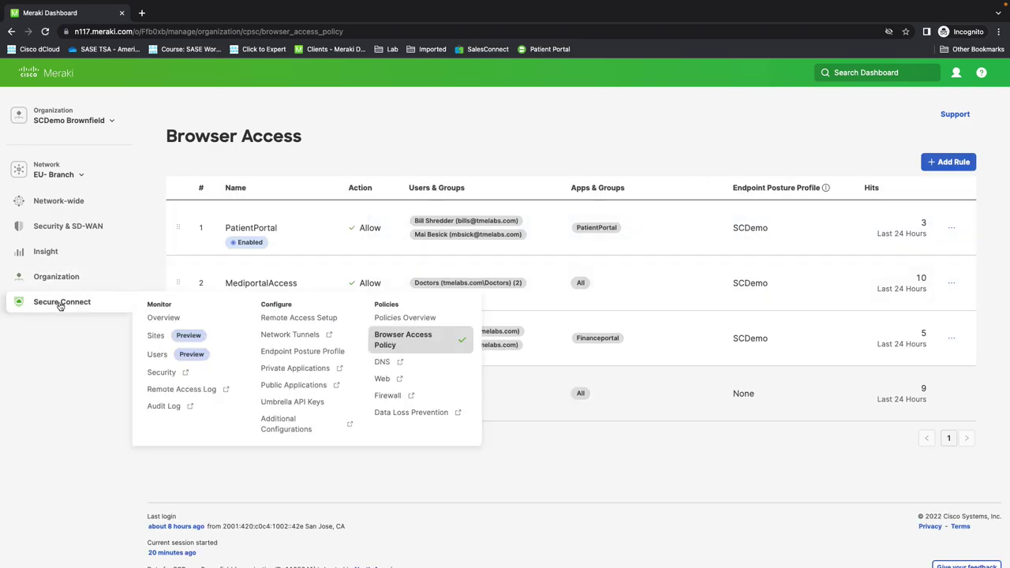
pyautogui.click(274, 353)
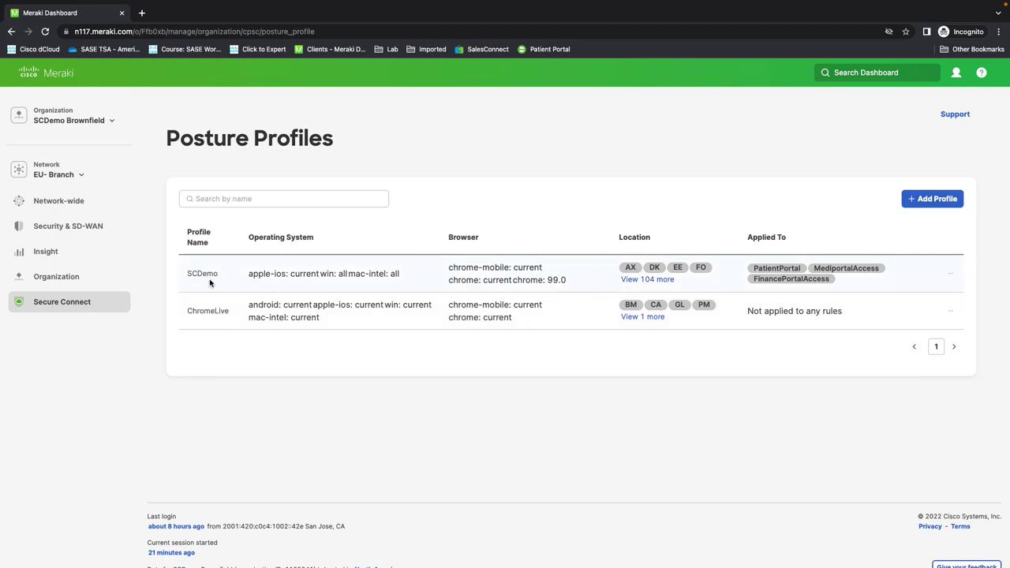
pyautogui.click(918, 205)
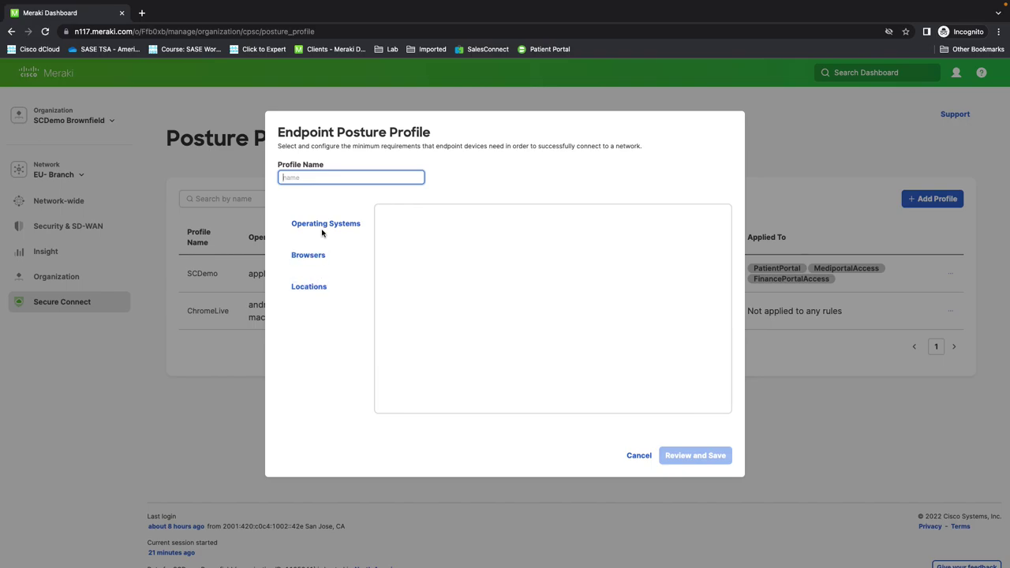
# Step: Allow Windows and Linux as the profile's operating systems
pyautogui.click(322, 227)
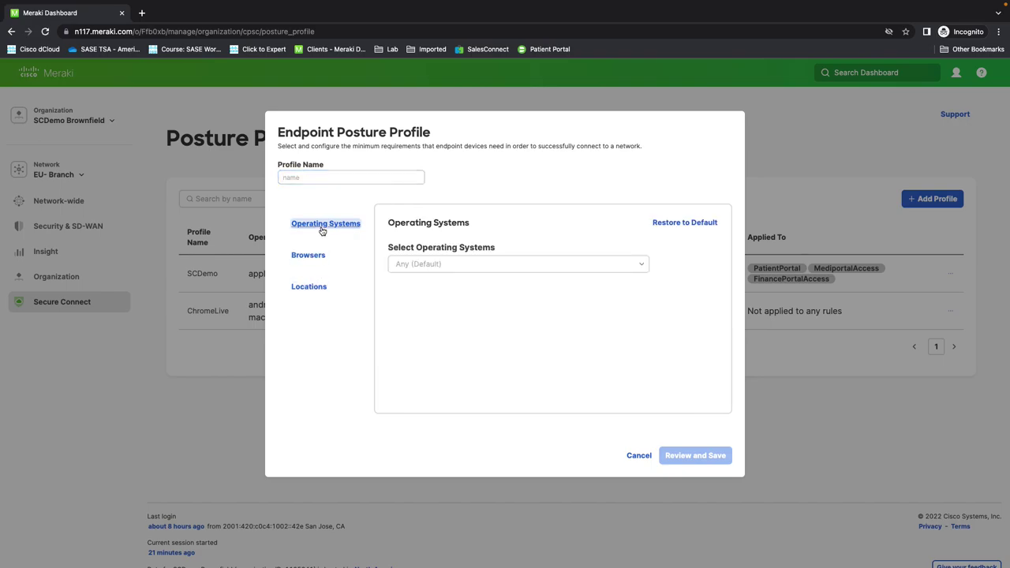
pyautogui.click(424, 265)
pyautogui.click(422, 288)
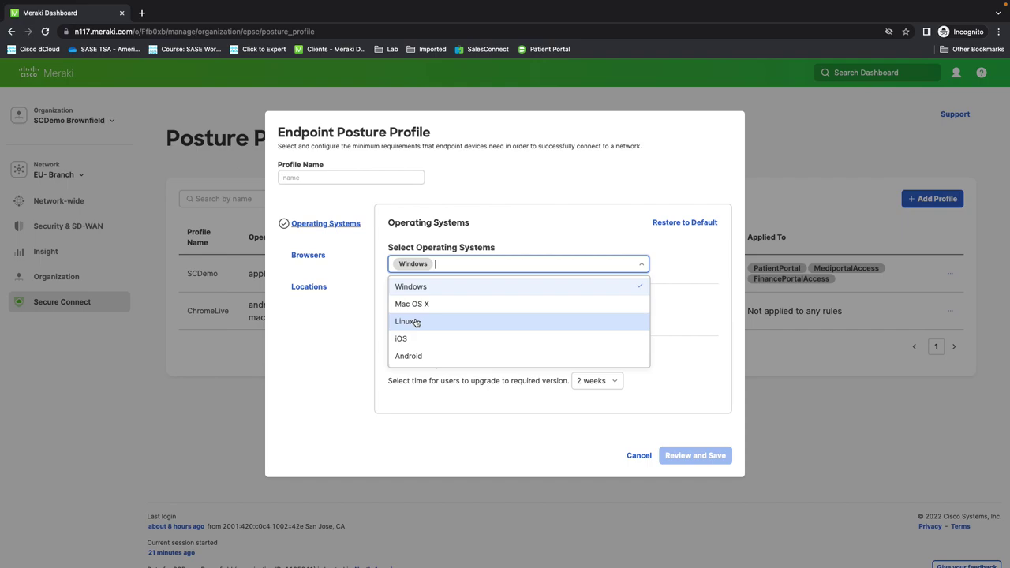
pyautogui.click(416, 322)
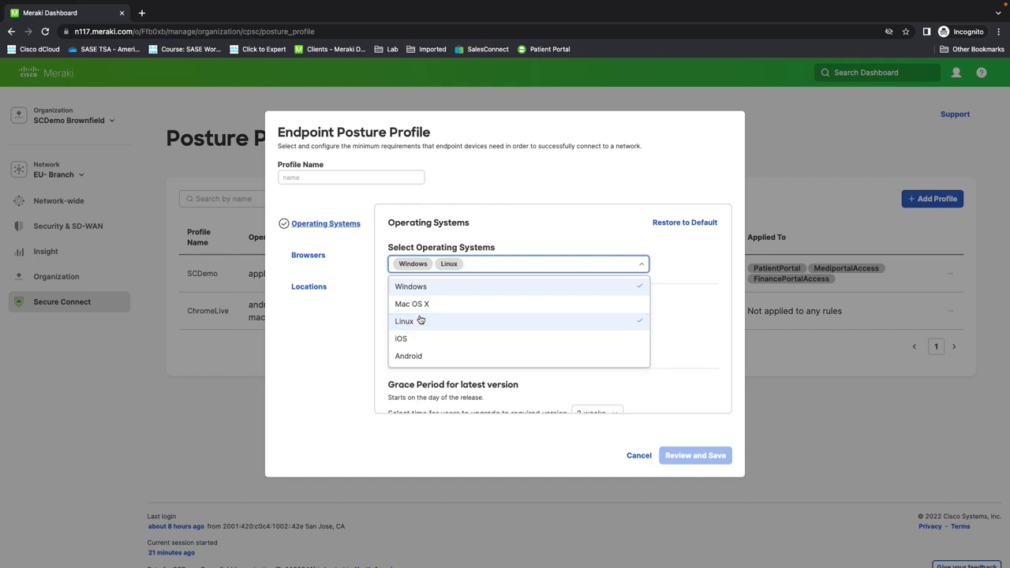
pyautogui.click(622, 235)
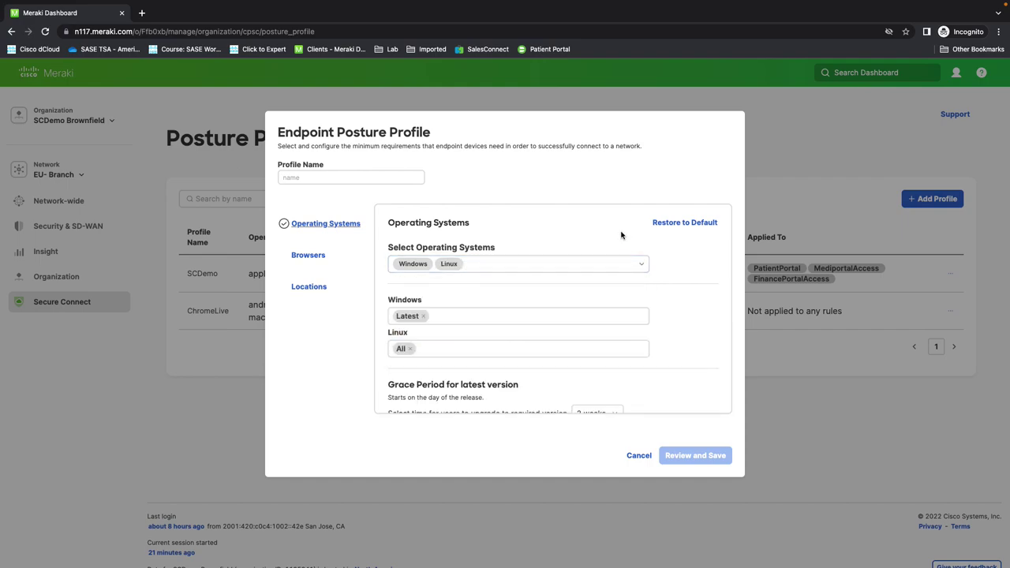
# Step: Allow Chrome and Firefox as the profile's browsers
pyautogui.click(309, 255)
pyautogui.click(633, 278)
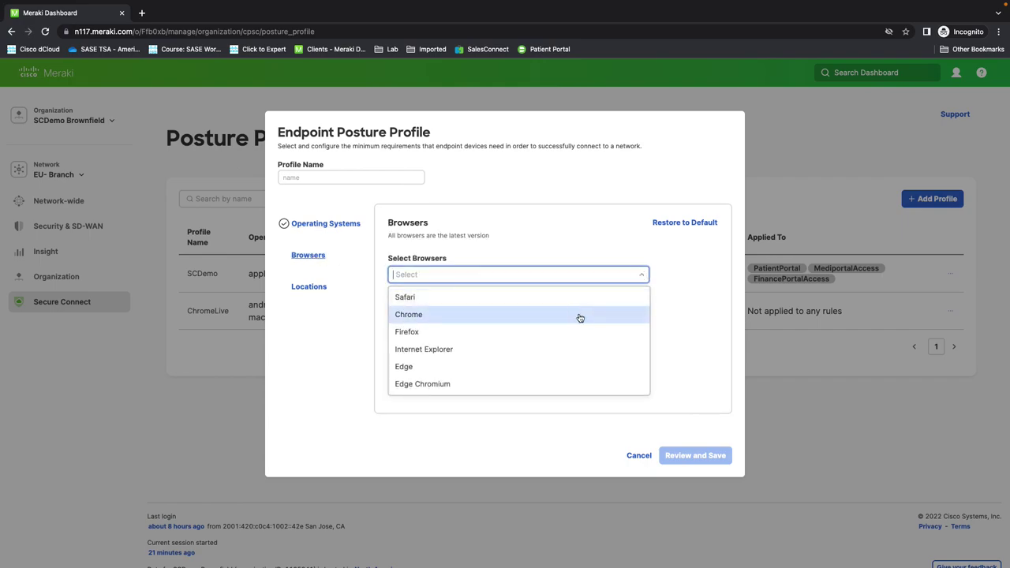
pyautogui.click(579, 317)
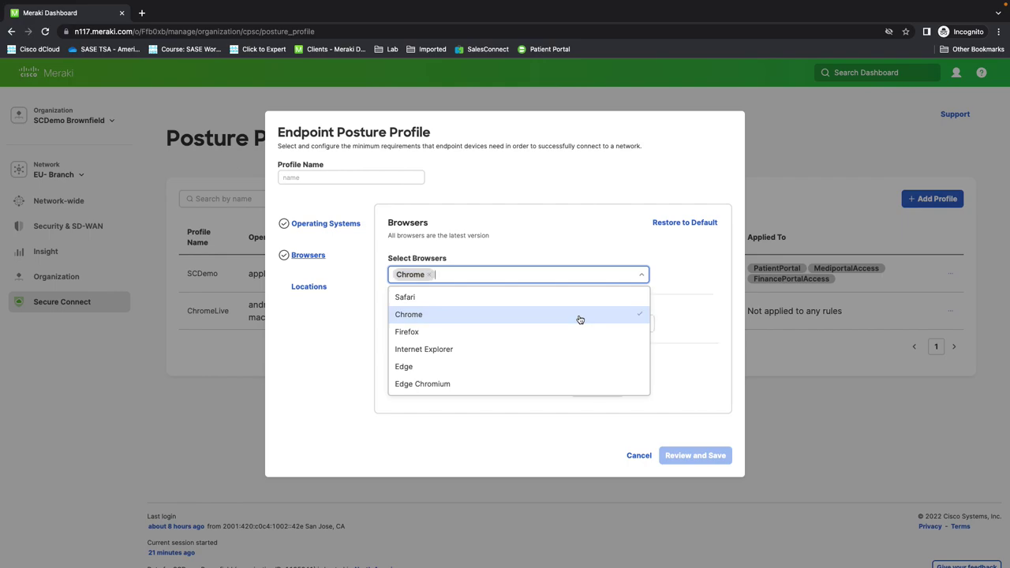
pyautogui.click(543, 336)
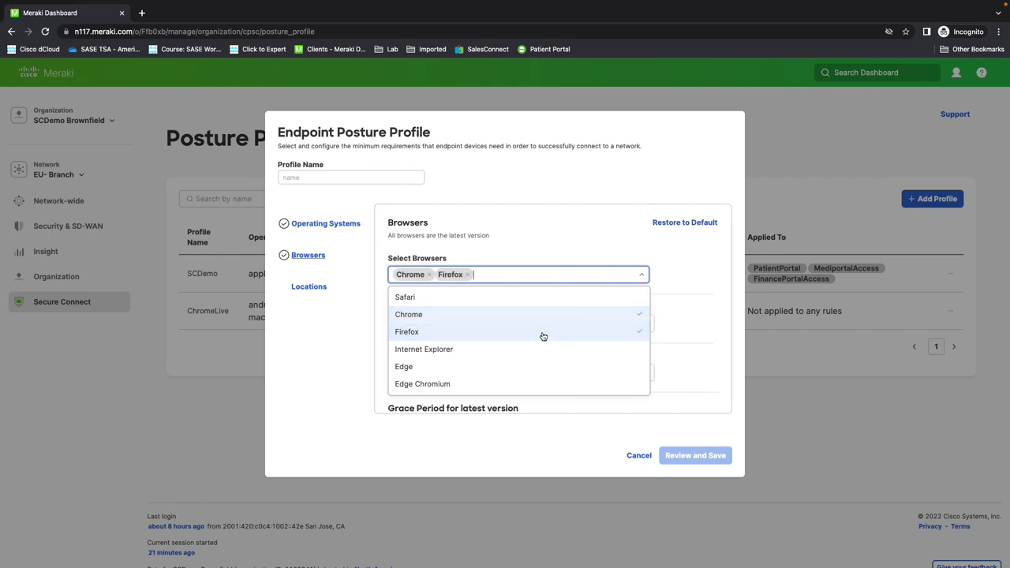
pyautogui.click(690, 289)
# Step: Allow Europe except FR as locations, then cancel the draft posture profile
pyautogui.click(309, 288)
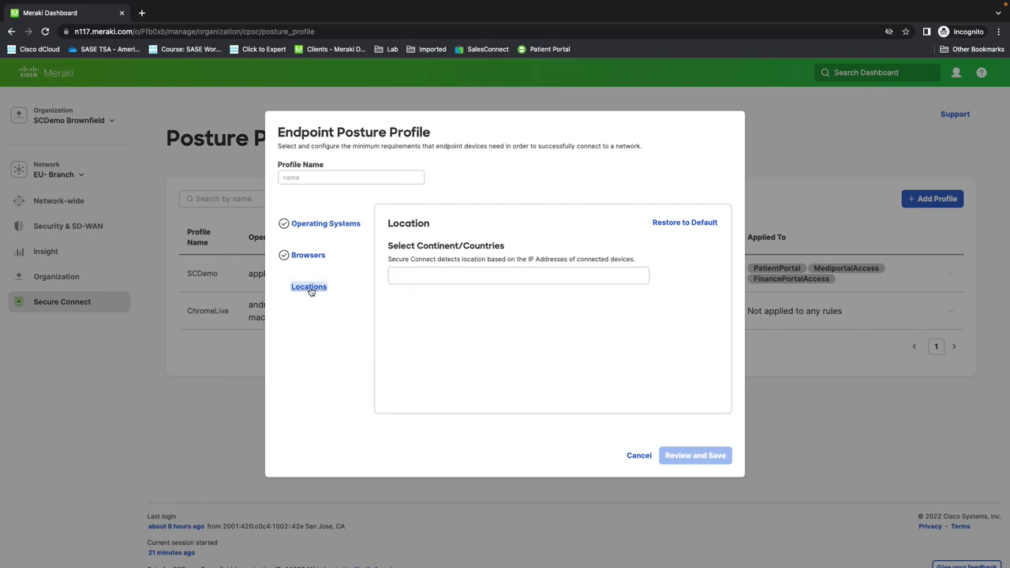
pyautogui.click(418, 275)
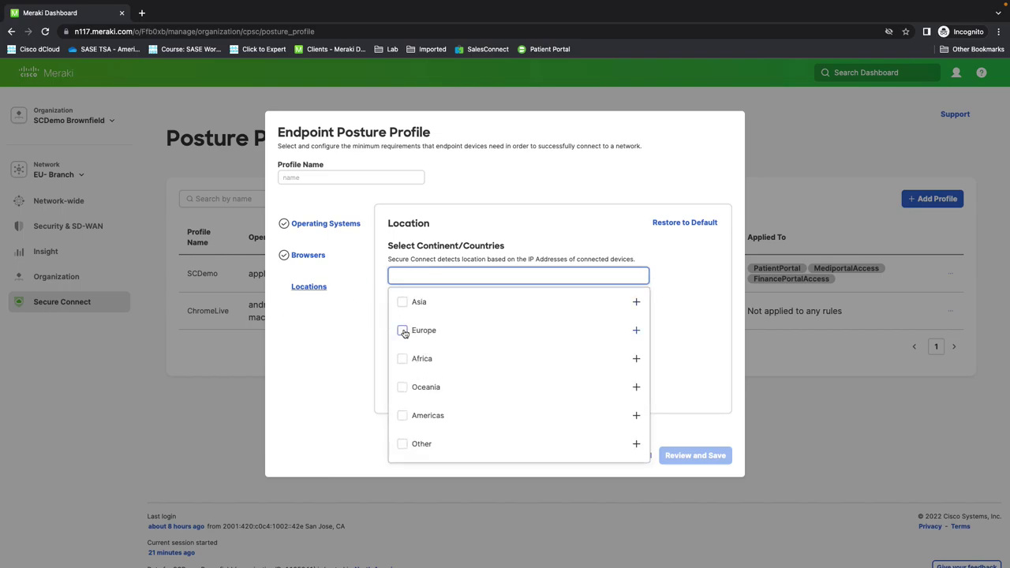
pyautogui.click(403, 331)
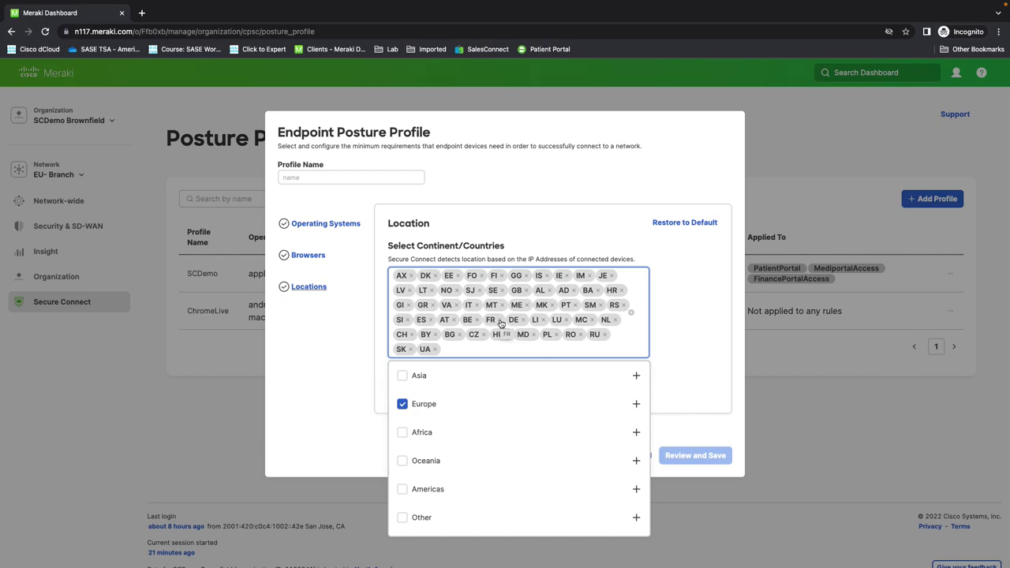
pyautogui.click(501, 321)
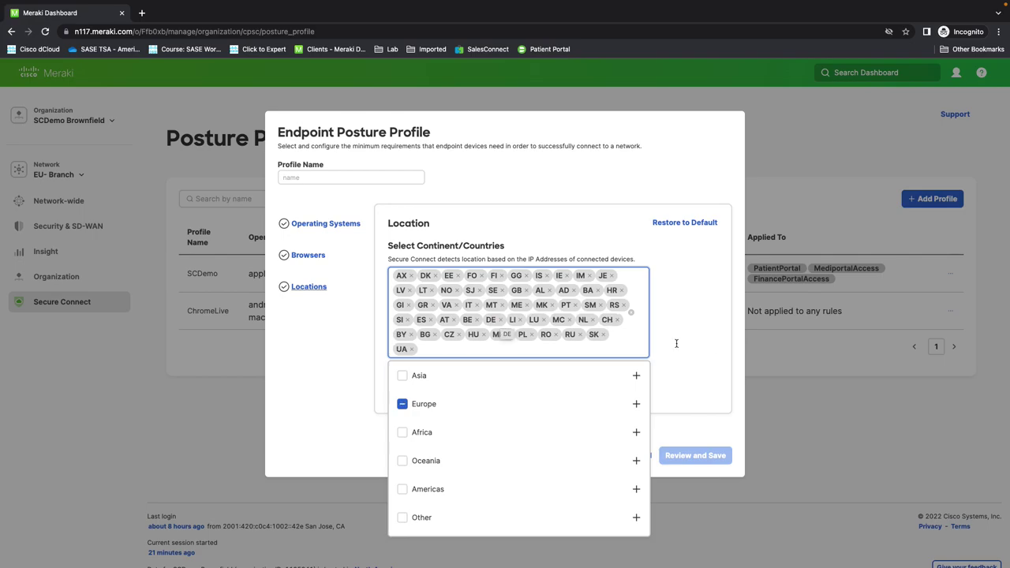
pyautogui.click(705, 382)
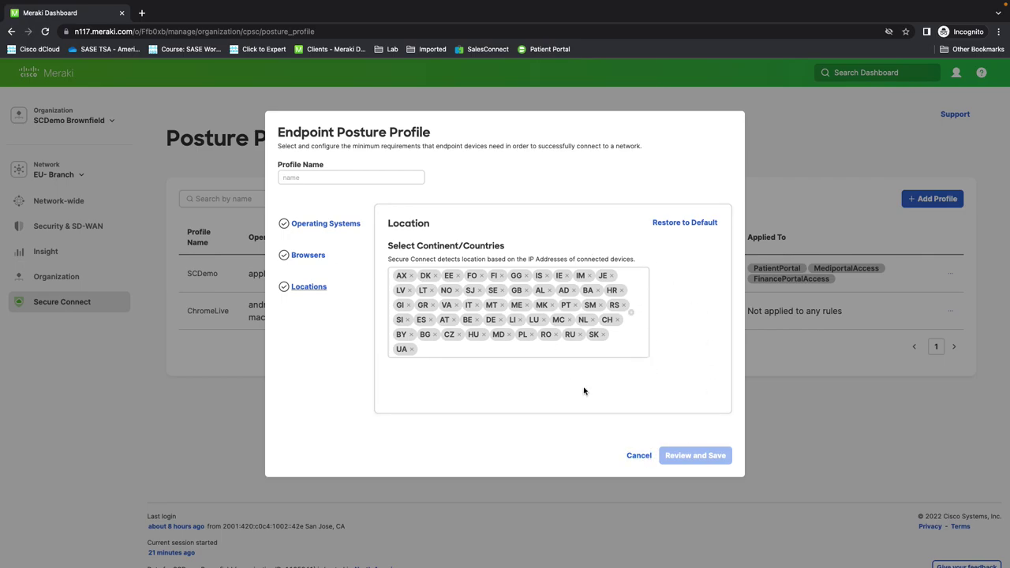
pyautogui.click(642, 457)
pyautogui.moveTo(70, 300)
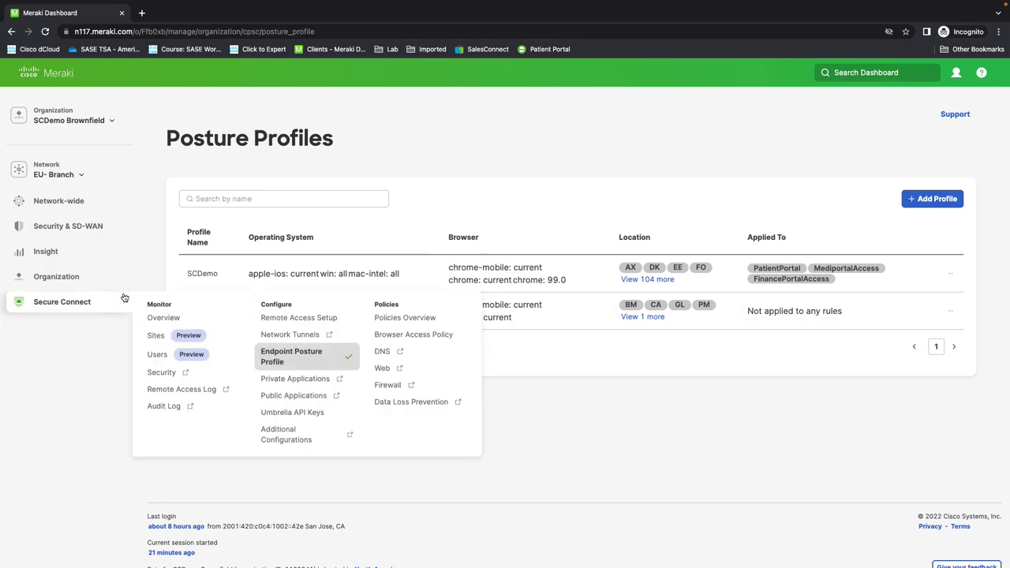
# Step: Go back to the Browser Access Policy rules
pyautogui.click(399, 337)
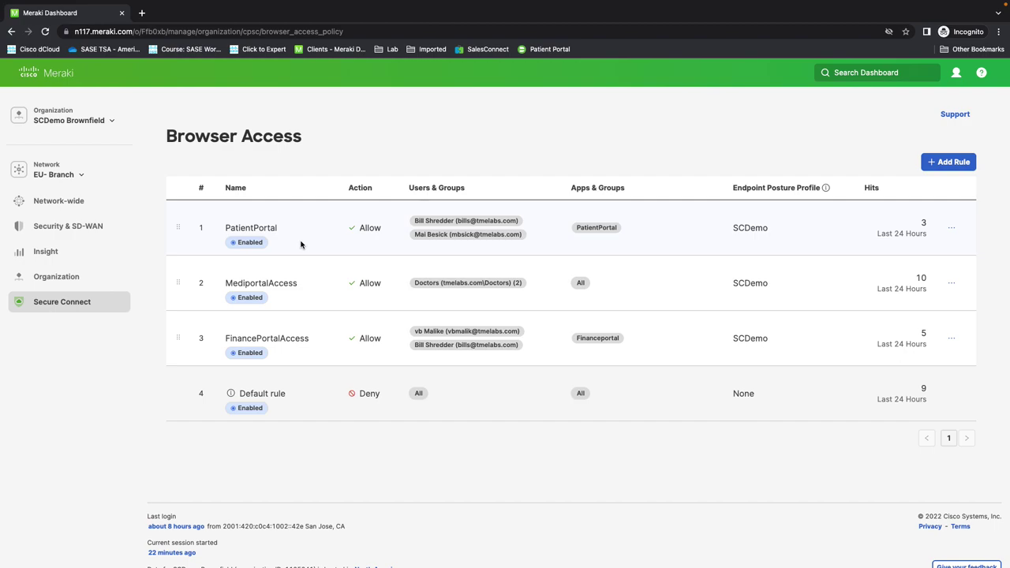
# Step: Load the Patient Portal bookmark in a new Chrome tab beside the Meraki Dashboard
pyautogui.click(141, 12)
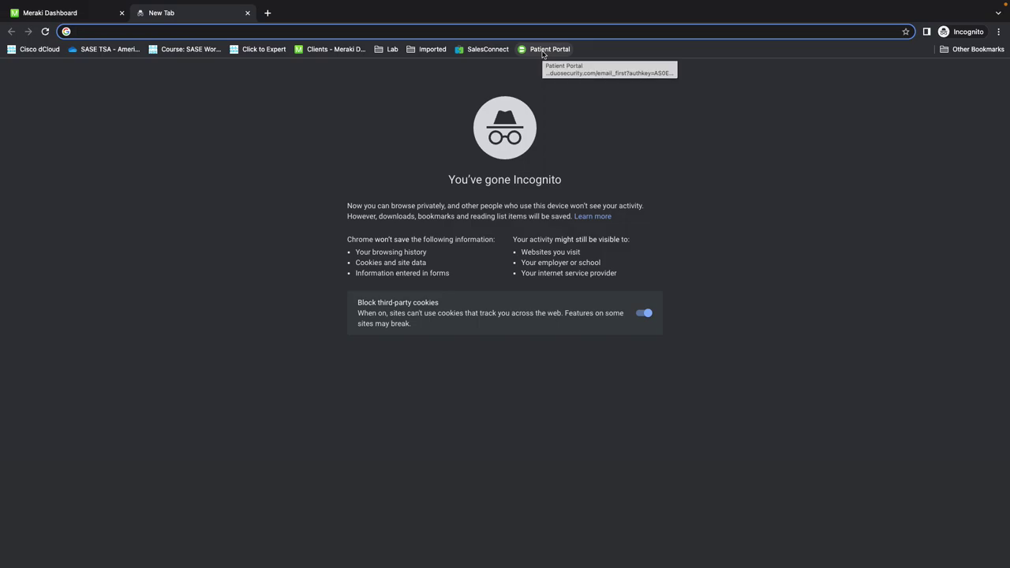
pyautogui.click(544, 50)
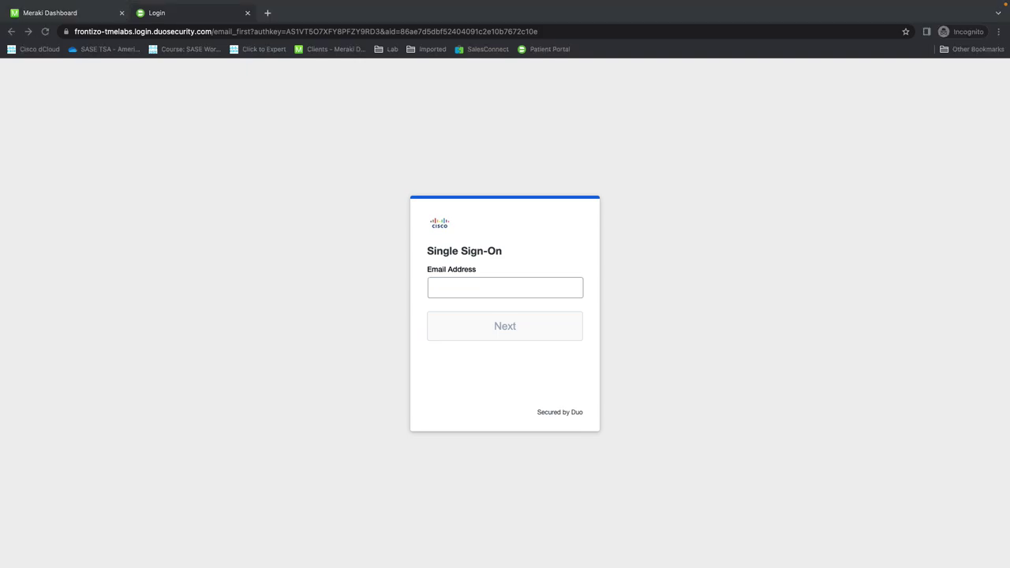
# Step: Sign in to the Patient Portal through Duo SSO with the user's email and account password
pyautogui.click(485, 287)
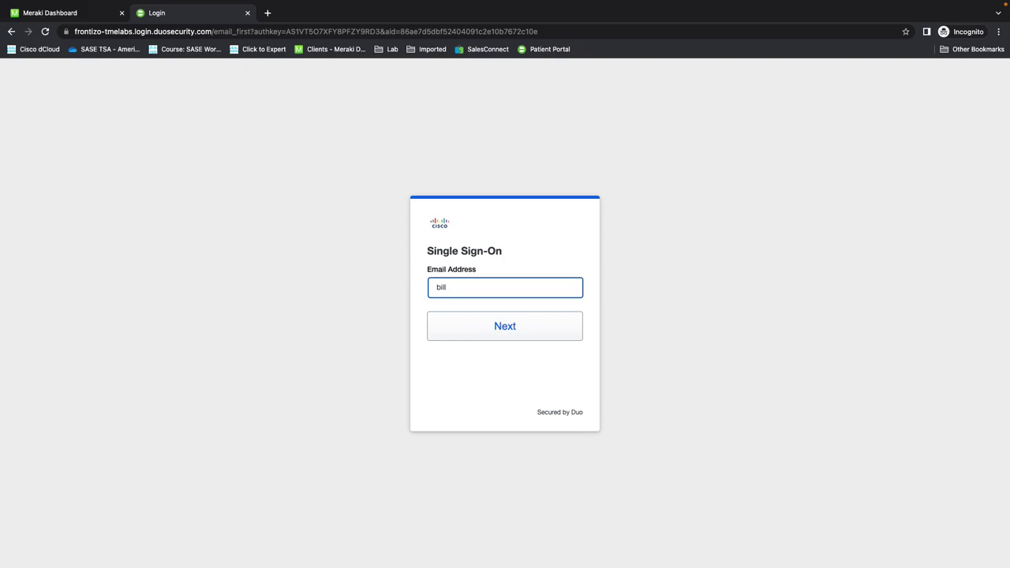
pyautogui.click(514, 340)
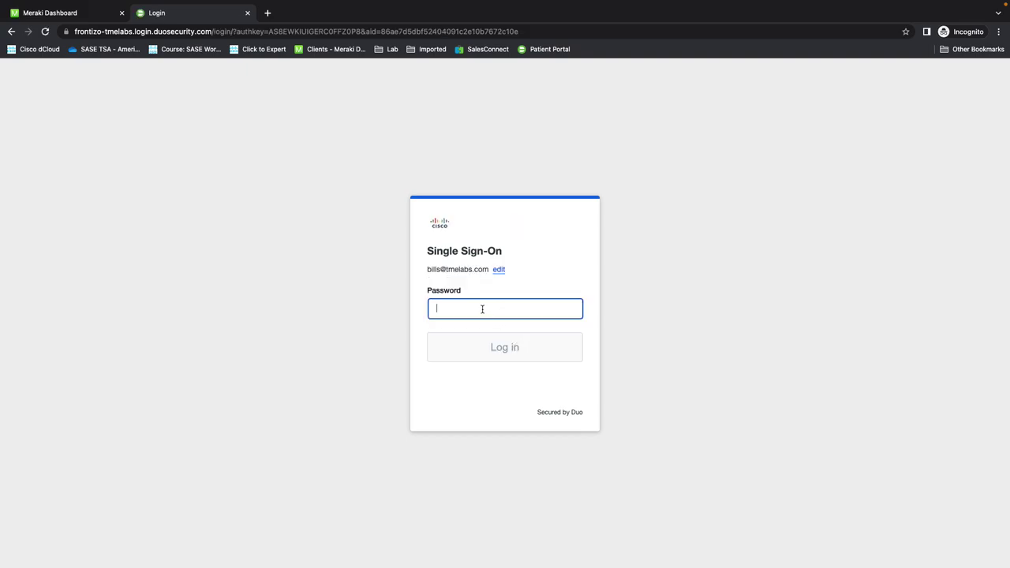
pyautogui.write('••••••••••')
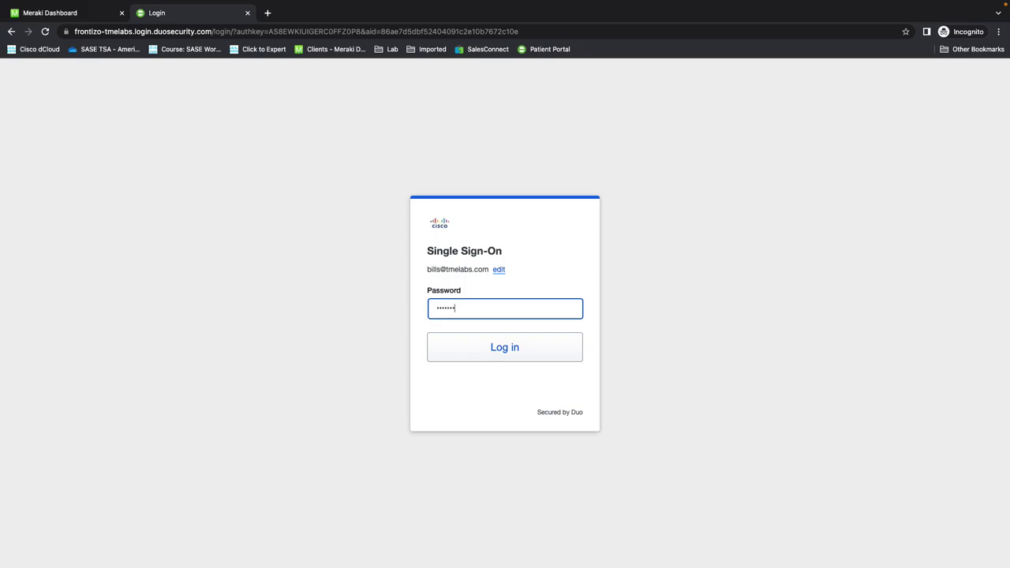
pyautogui.press('Return')
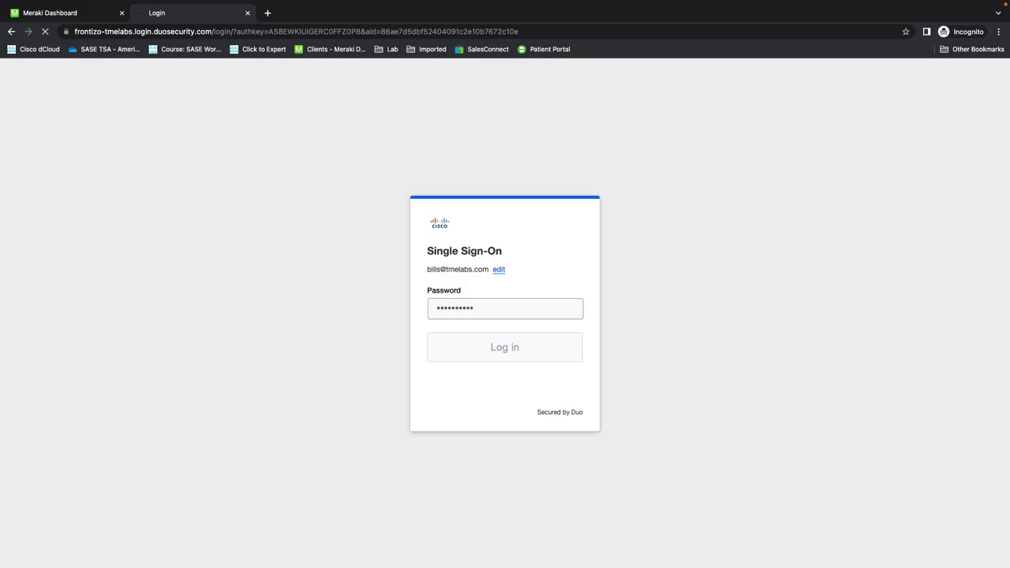